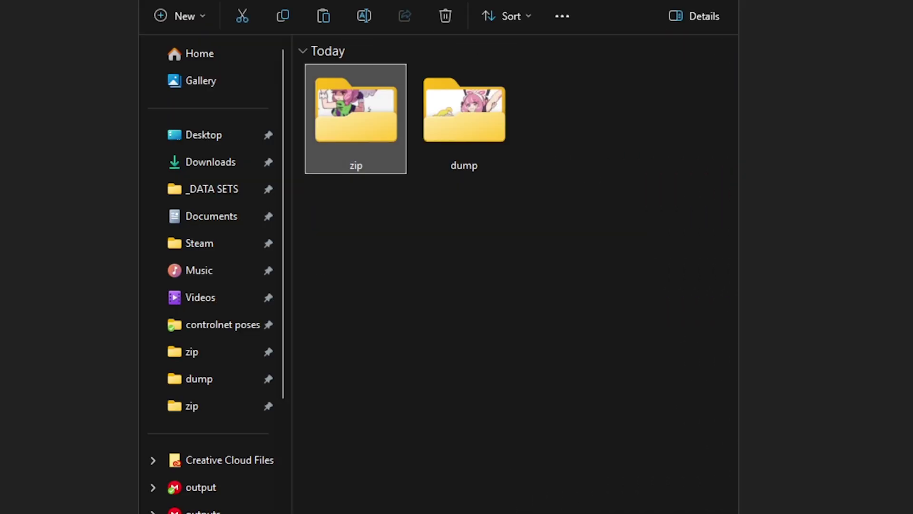
Step: Open the zip folder and look through the collected character images
{"action": "double_click", "coordinate": [356, 164]}
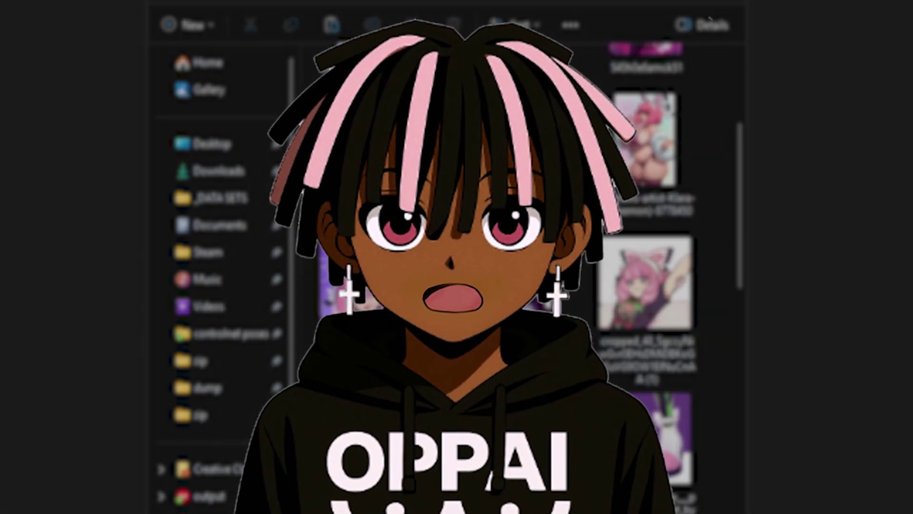
{"action": "scroll", "coordinate": [645, 278], "scroll_direction": "up", "scroll_amount": 3}
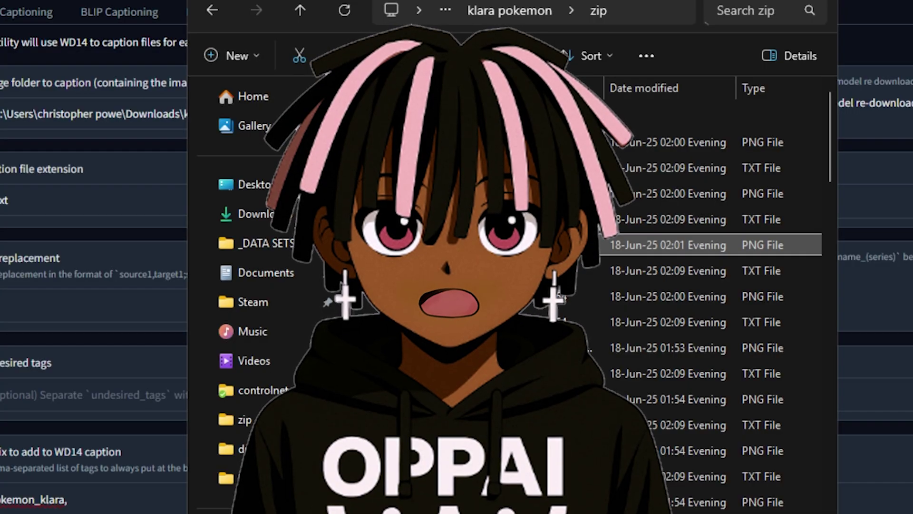
{"action": "scroll", "coordinate": [714, 257], "scroll_direction": "down", "scroll_amount": 1}
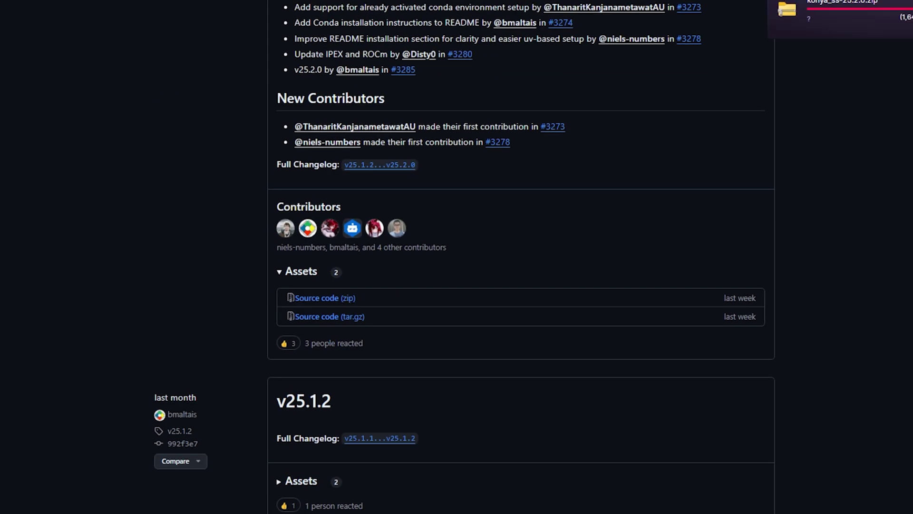
{"action": "scroll", "coordinate": [456, 286], "scroll_direction": "down", "scroll_amount": 5}
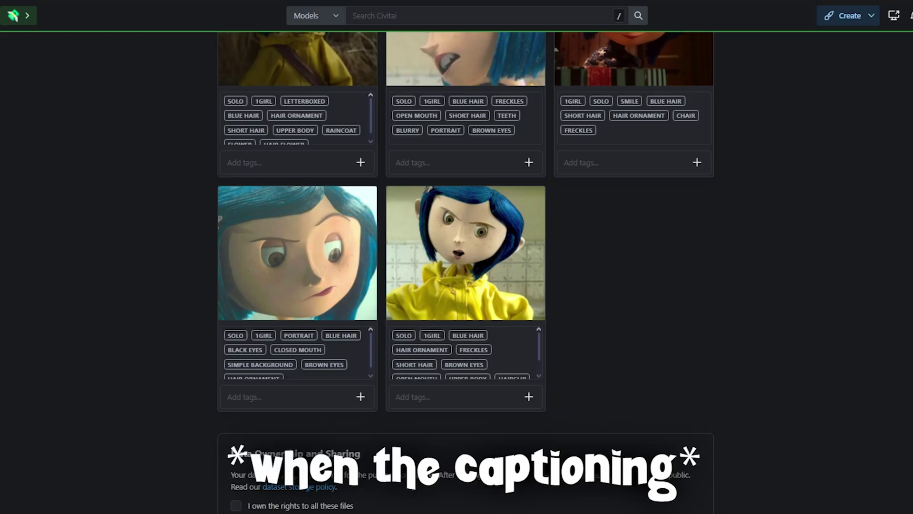
{"action": "scroll", "coordinate": [466, 272], "scroll_direction": "up", "scroll_amount": 3}
{"action": "scroll", "coordinate": [465, 285], "scroll_direction": "up", "scroll_amount": 3}
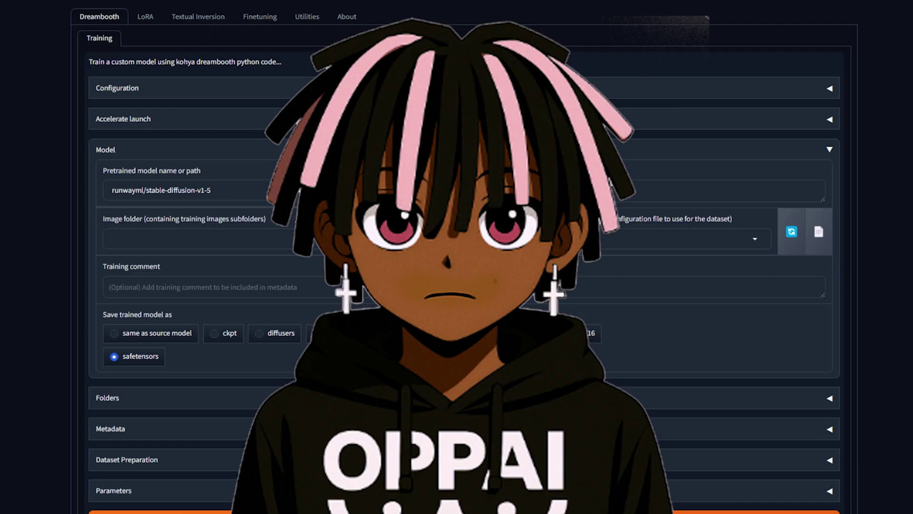
Step: Open the WD14 captioning utility and set the image folder to caption to the zip folder inside Downloads\klara pokemon
{"action": "left_click", "coordinate": [307, 17]}
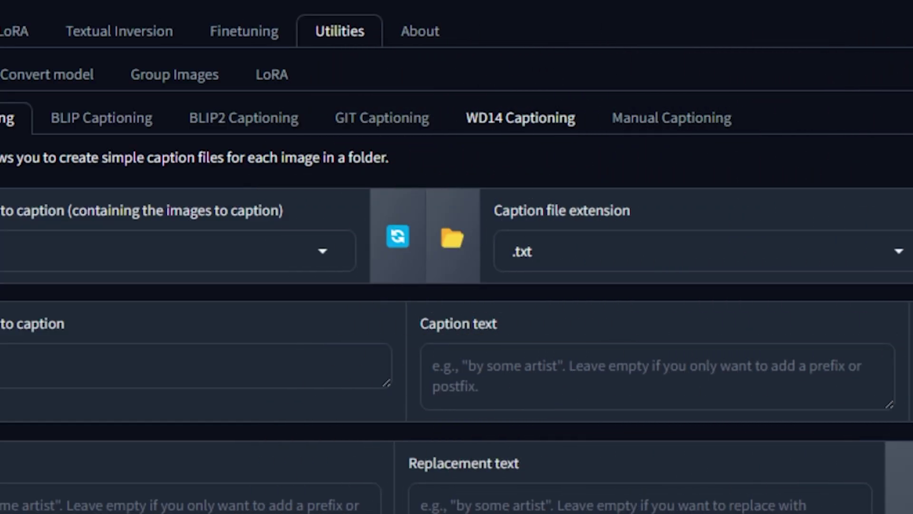
{"action": "left_click", "coordinate": [520, 117]}
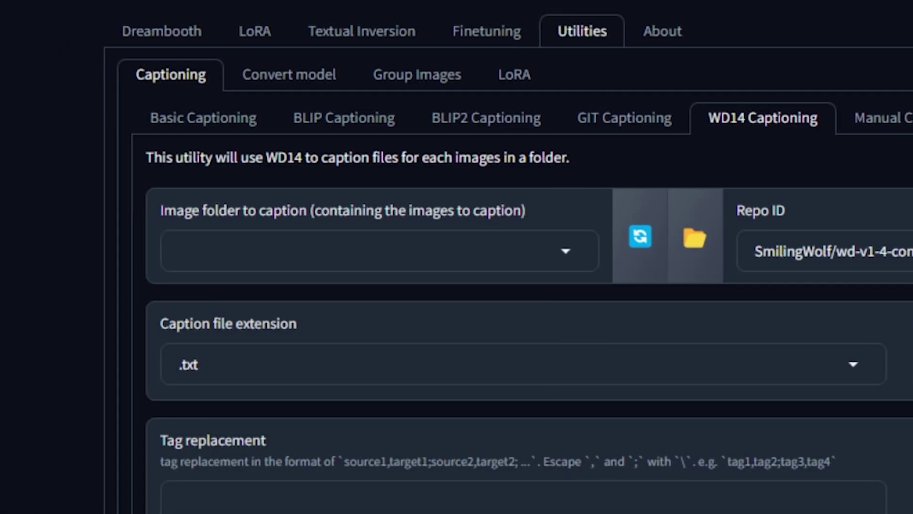
{"action": "left_click", "coordinate": [174, 251]}
{"action": "type", "text": "C:\\Users\\christopher powe\\Downloads\\klara pokemon\\zip"}
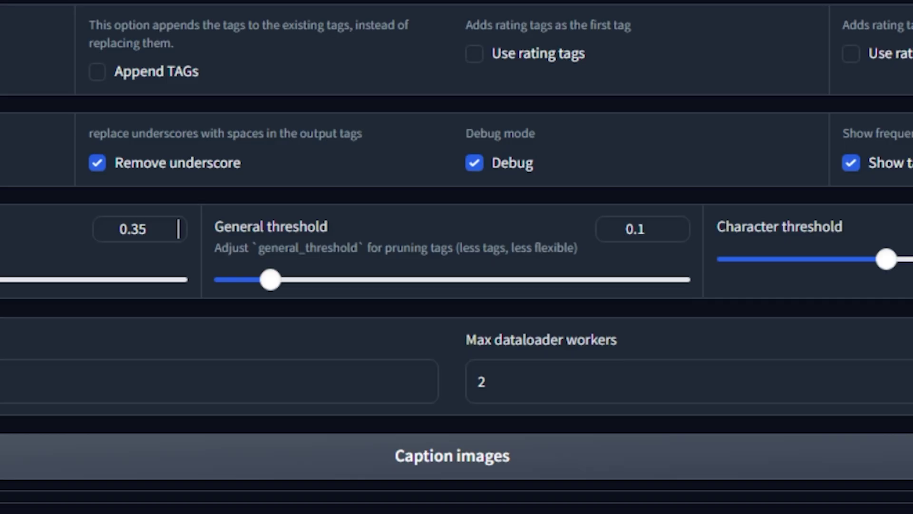
Step: Review the WD14 tag options and threshold settings
{"action": "scroll", "coordinate": [457, 257], "scroll_direction": "up", "scroll_amount": 5}
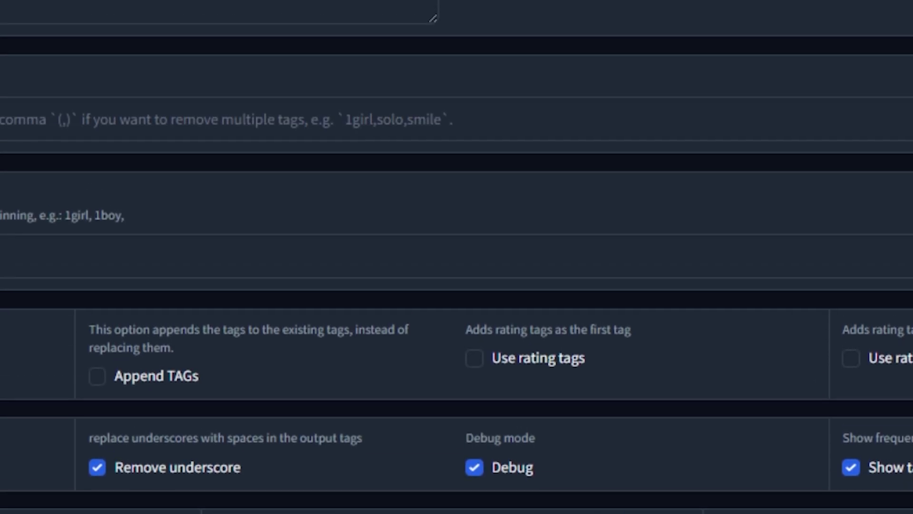
{"action": "scroll", "coordinate": [457, 257], "scroll_direction": "down", "scroll_amount": 5}
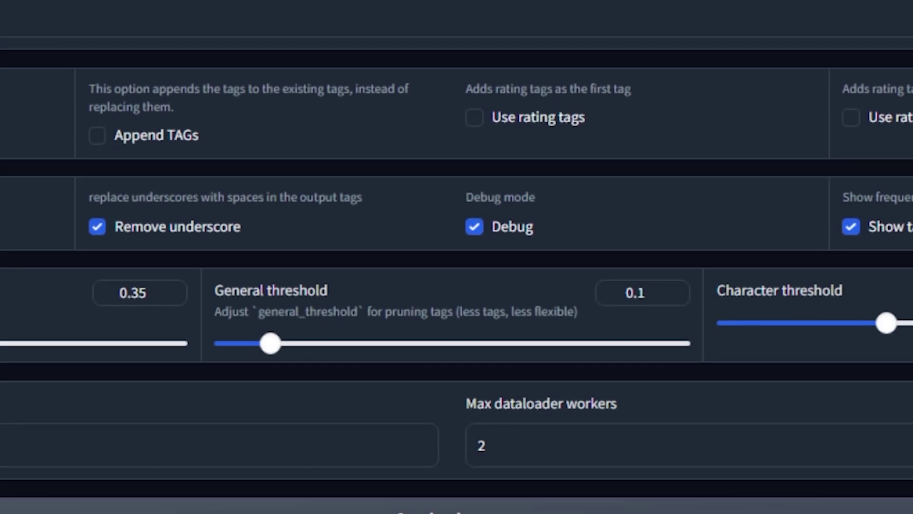
{"action": "scroll", "coordinate": [457, 257], "scroll_direction": "down", "scroll_amount": 1}
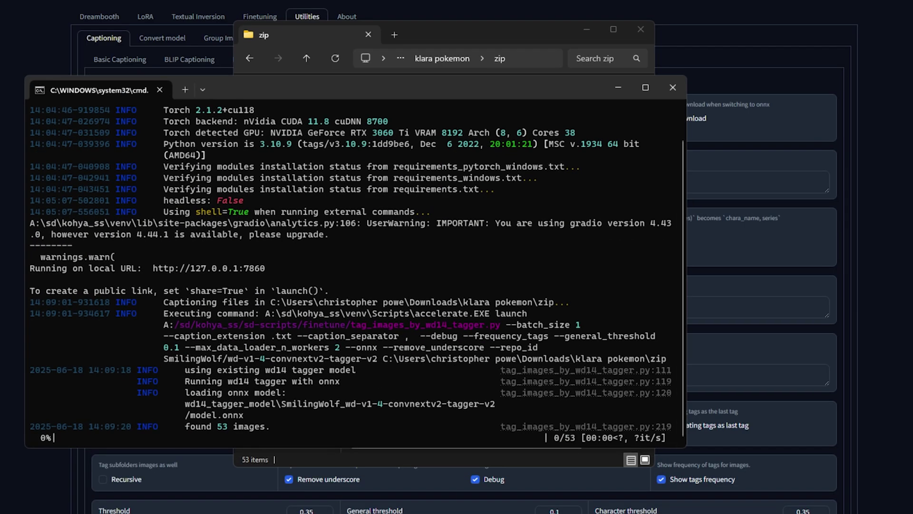
Step: Inspect the generated caption text files in the zip folder, with each listed next to its image as large thumbnails
{"action": "left_click_drag", "start_coordinate": [443, 90], "coordinate": [531, 45]}
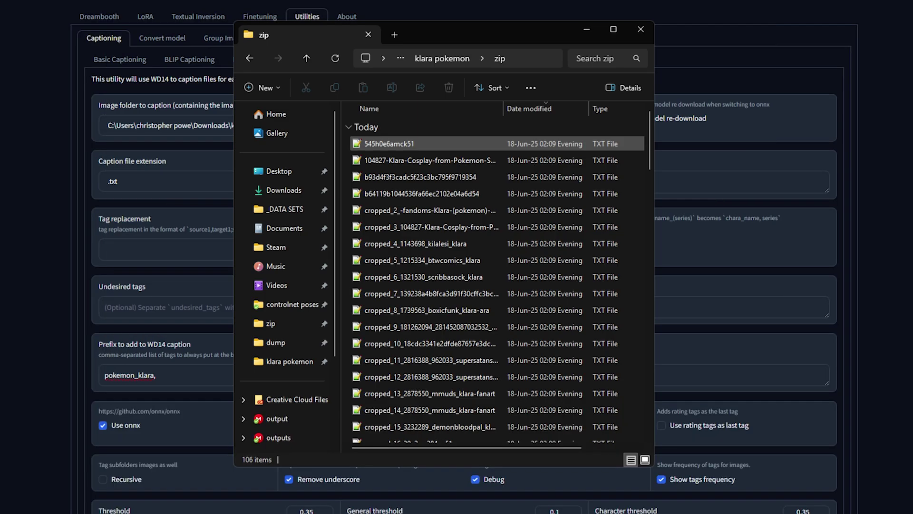
{"action": "left_click", "coordinate": [463, 227]}
{"action": "scroll", "coordinate": [463, 194], "scroll_direction": "down", "scroll_amount": 1}
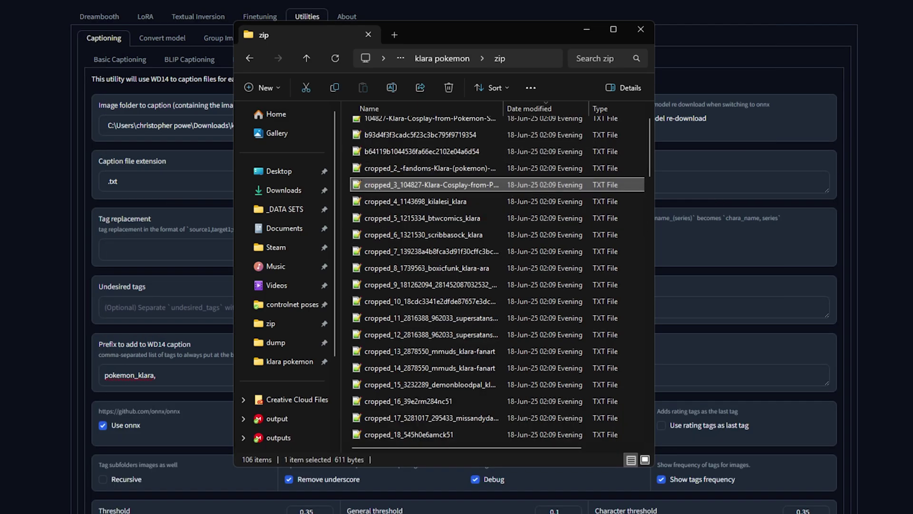
{"action": "scroll", "coordinate": [479, 189], "scroll_direction": "down", "scroll_amount": 14}
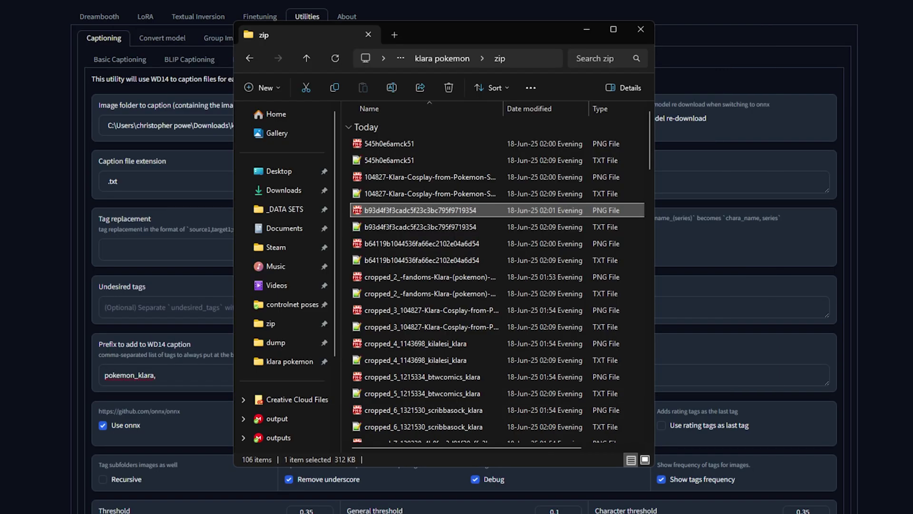
{"action": "scroll", "coordinate": [498, 207], "scroll_direction": "down", "scroll_amount": 3}
{"action": "scroll", "coordinate": [407, 218], "scroll_direction": "up", "scroll_amount": 6, "text": "ctrl"}
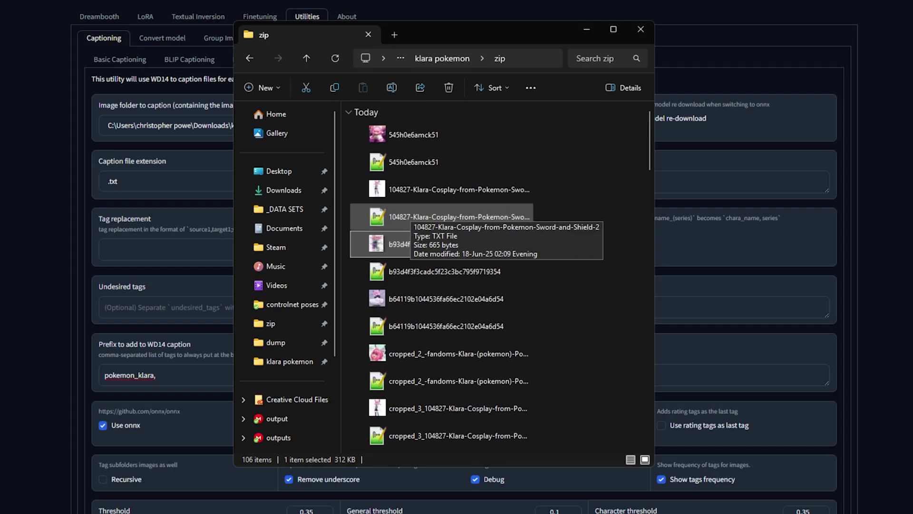
{"action": "scroll", "coordinate": [493, 285], "scroll_direction": "up", "scroll_amount": 2}
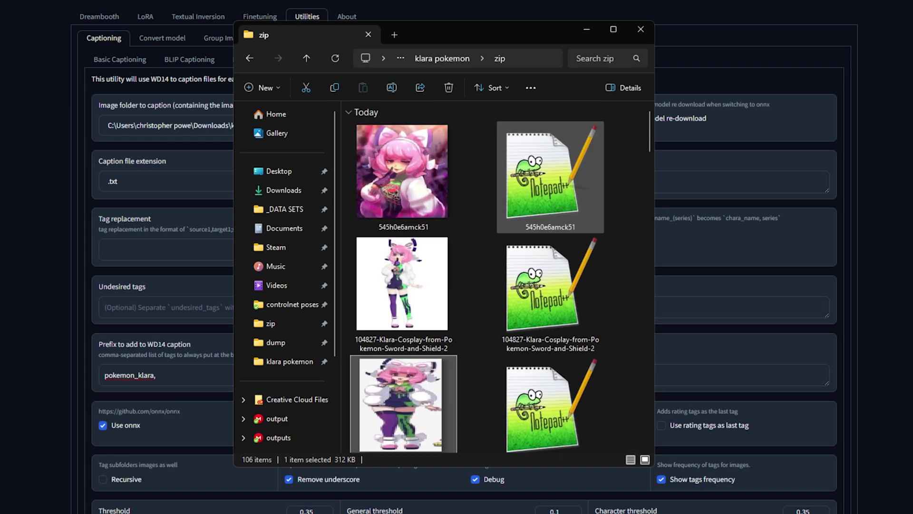
{"action": "scroll", "coordinate": [499, 279], "scroll_direction": "down", "scroll_amount": 4}
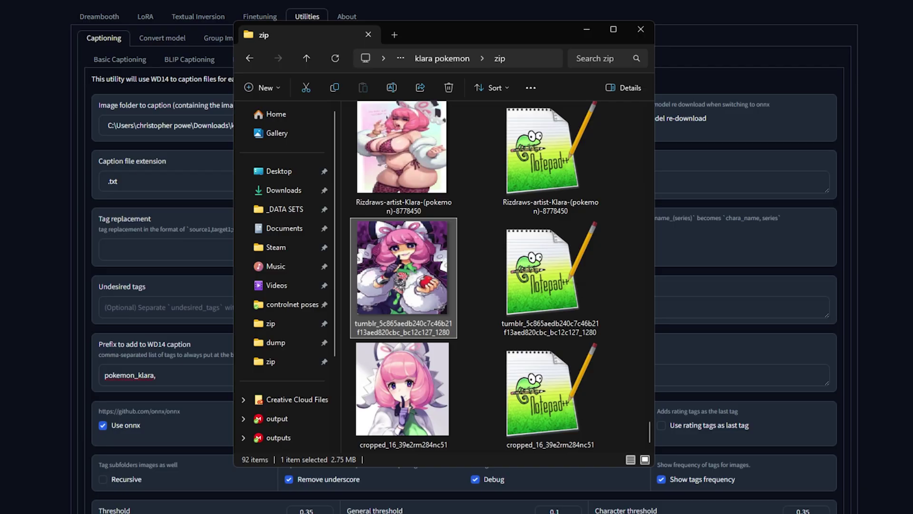
Step: Preview the selected tumblr image at larger size, close it, and look over the image and caption pairs in the zip folder
{"action": "key", "text": "Return"}
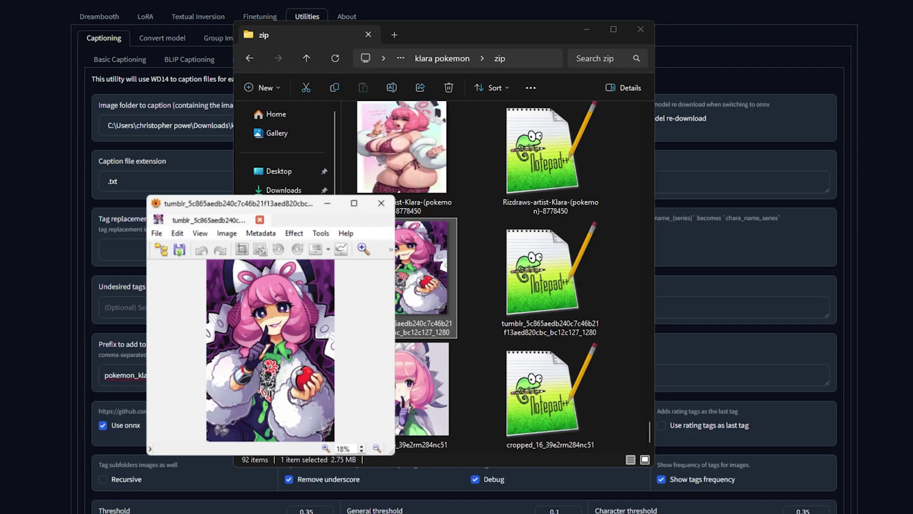
{"action": "left_click", "coordinate": [382, 203]}
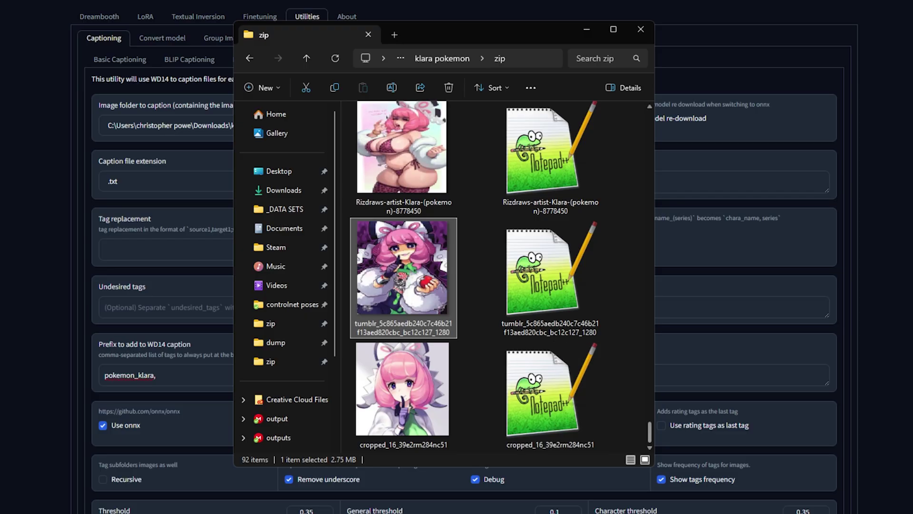
{"action": "scroll", "coordinate": [497, 276], "scroll_direction": "up", "scroll_amount": 20}
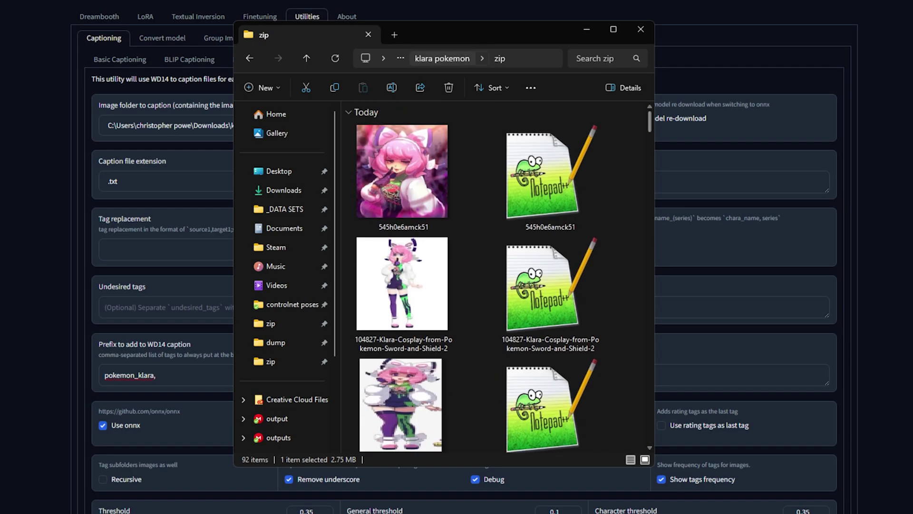
{"action": "scroll", "coordinate": [497, 276], "scroll_direction": "down", "scroll_amount": 4}
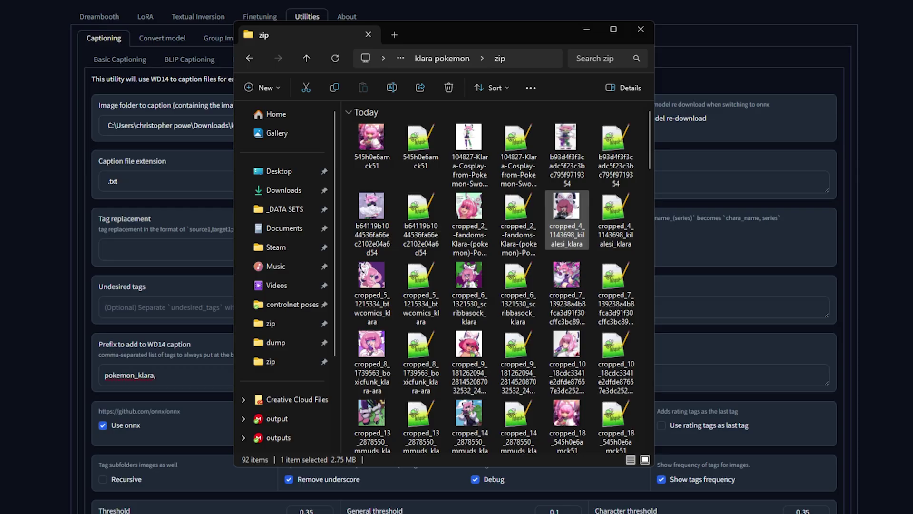
Step: Open the tags text file in the klara pokemon folder, and view the b93d4f3f3cadc5f23c3bc795f9719354 image as a character reference
{"action": "left_click", "coordinate": [442, 58]}
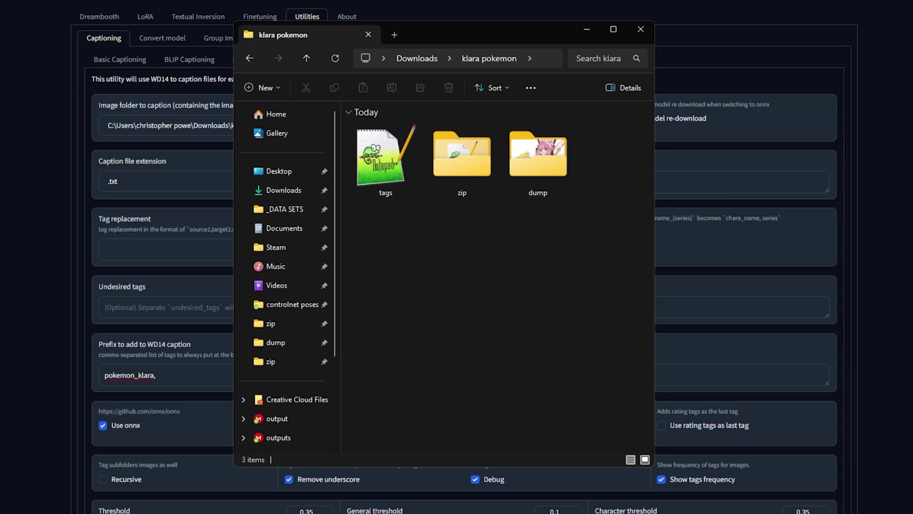
{"action": "key", "text": "Return"}
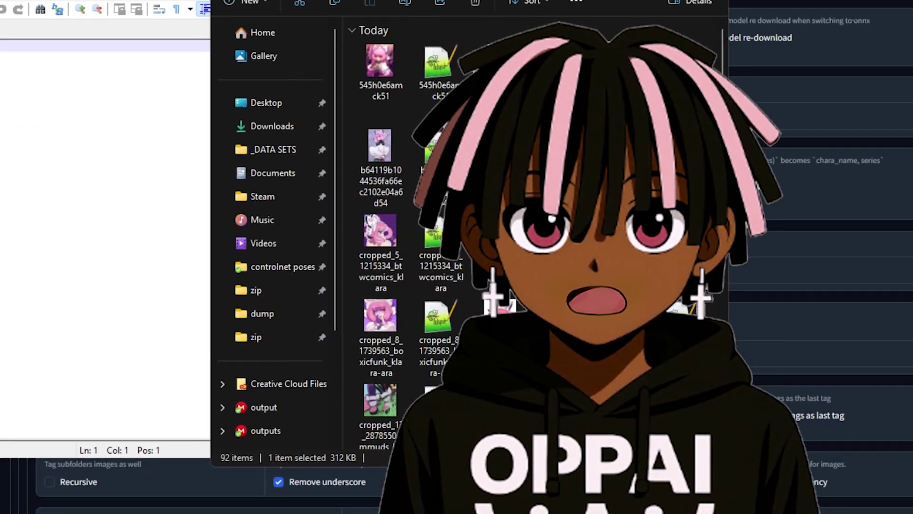
{"action": "key", "text": "Return"}
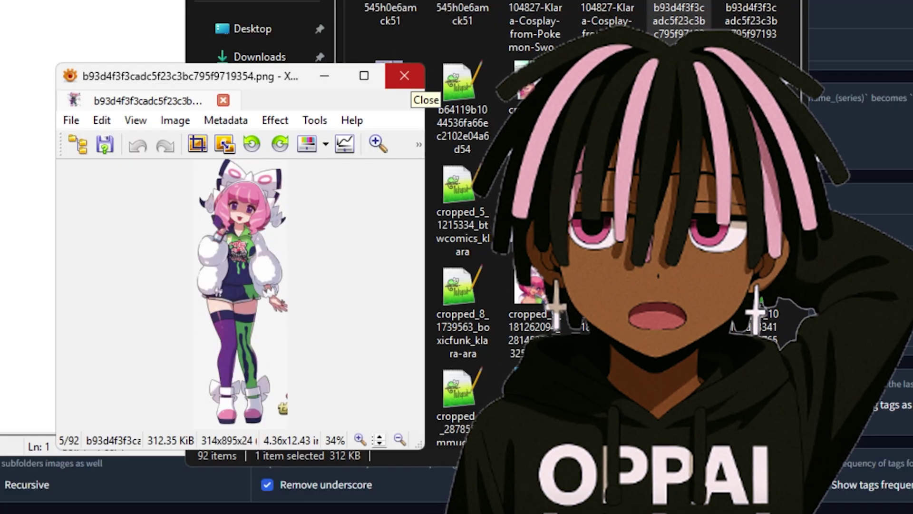
{"action": "left_click", "coordinate": [406, 81]}
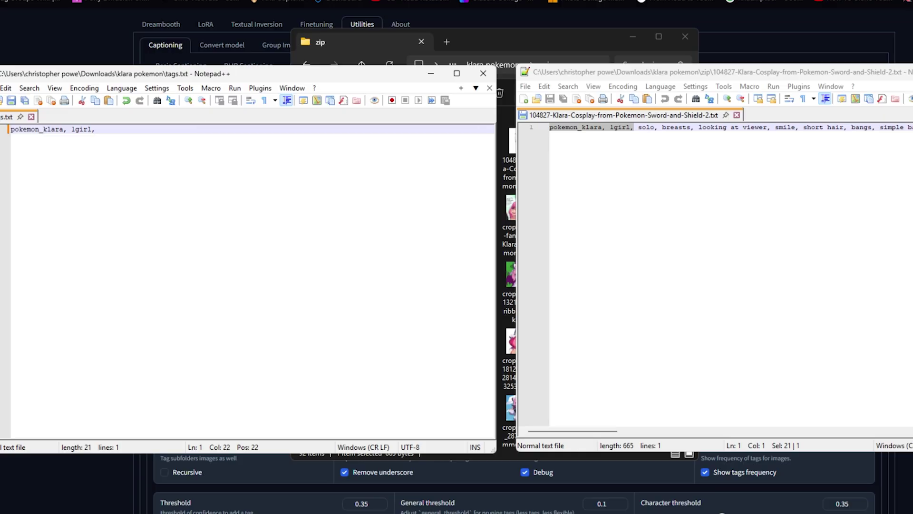
Step: Copy "short hair, bangs," from the 104827-Klara-Cosplay caption to the end of tags.txt, and insert "purple eyes," after "1girl,"
{"action": "key", "text": "alt+Tab"}
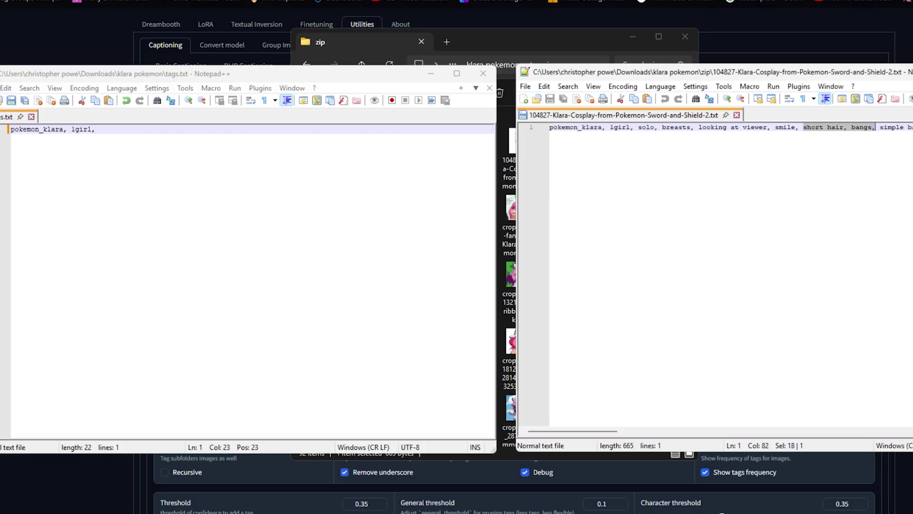
{"action": "key", "text": "alt+Tab"}
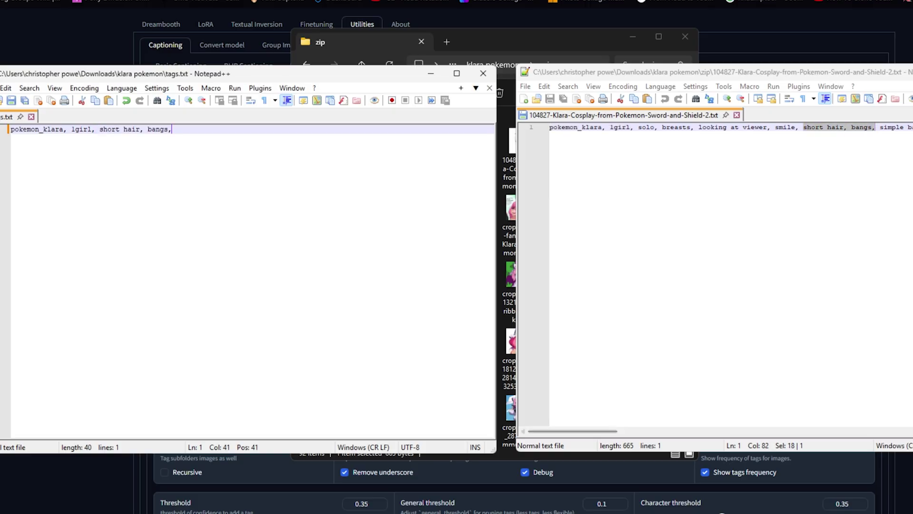
{"action": "left_click_drag", "start_coordinate": [573, 431], "coordinate": [625, 431]}
{"action": "scroll", "coordinate": [713, 276], "scroll_direction": "right", "scroll_amount": 8}
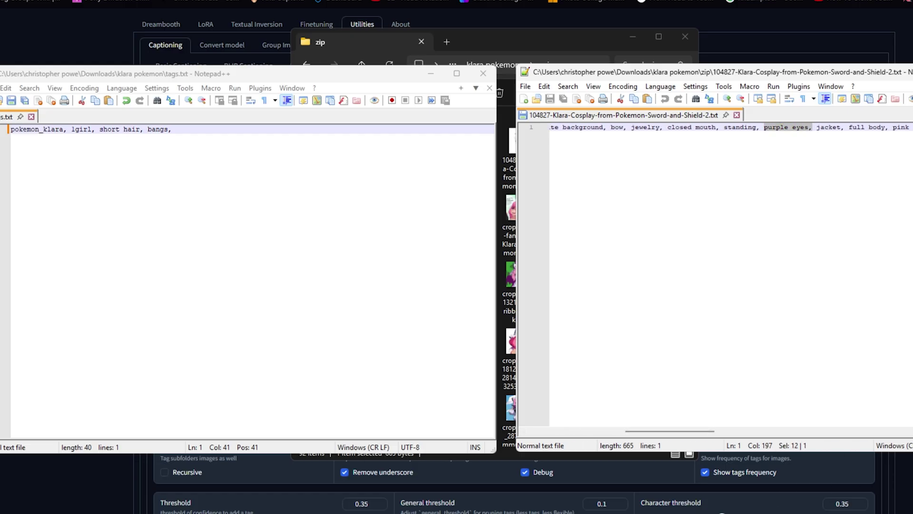
{"action": "key", "text": "alt+Tab"}
{"action": "type", "text": "purple eyes,"}
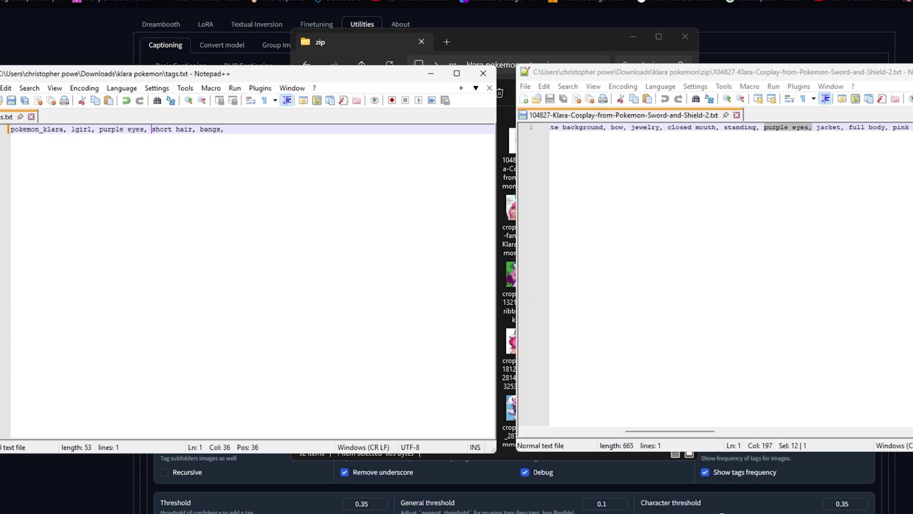
Step: Copy "pink hair, hair bow," from the caption file into tags.txt, directly after "purple eyes,"
{"action": "key", "text": "alt+Tab"}
{"action": "scroll", "coordinate": [713, 276], "scroll_direction": "right", "scroll_amount": 6}
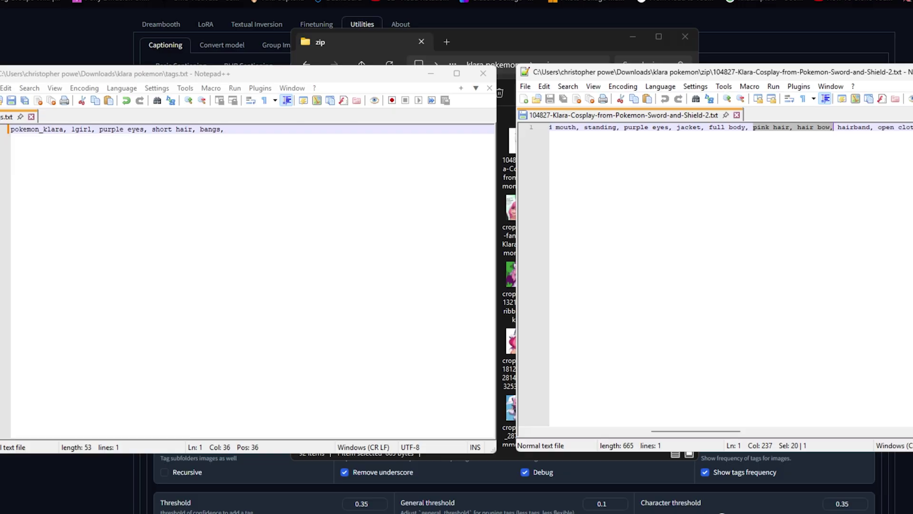
{"action": "key", "text": "alt+Tab"}
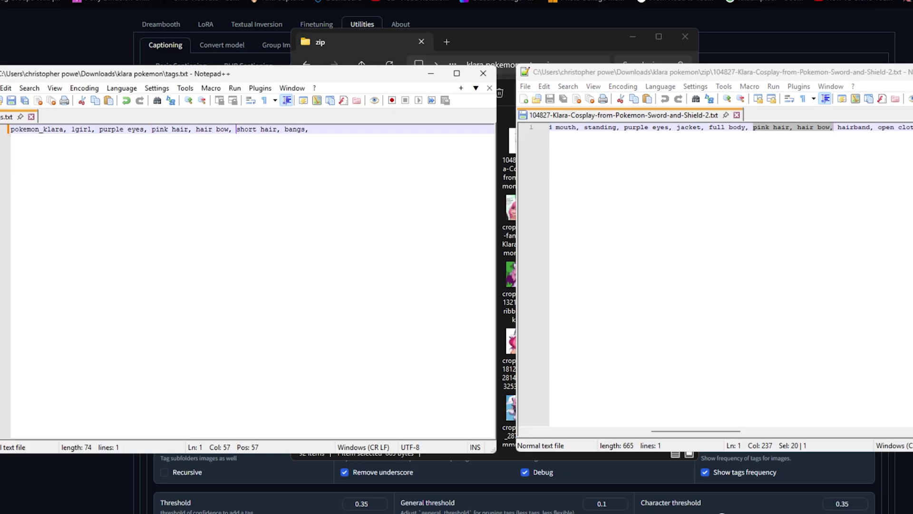
Step: Copy "medium hair," from the 104827-Klara-Cosplay caption into tags.txt, replacing "short hair,"
{"action": "key", "text": "alt+Tab"}
{"action": "scroll", "coordinate": [727, 276], "scroll_direction": "right", "scroll_amount": 6}
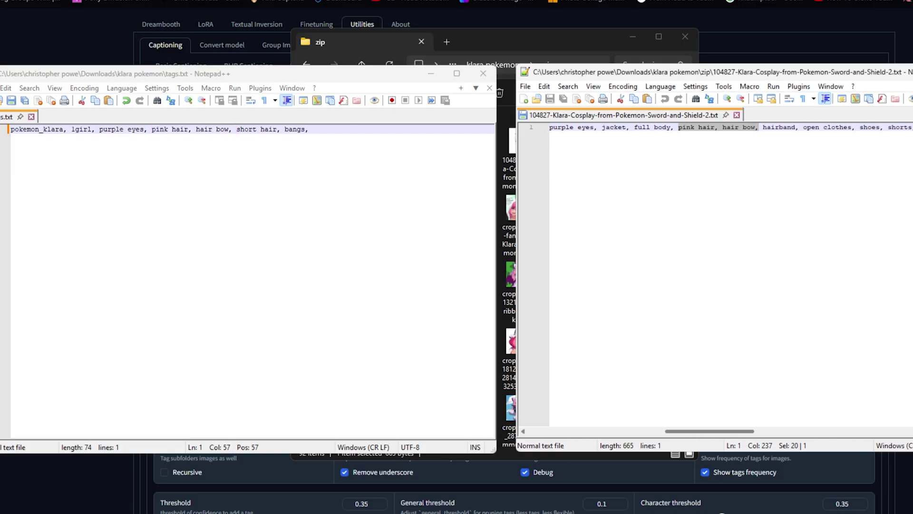
{"action": "scroll", "coordinate": [728, 276], "scroll_direction": "right", "scroll_amount": 4}
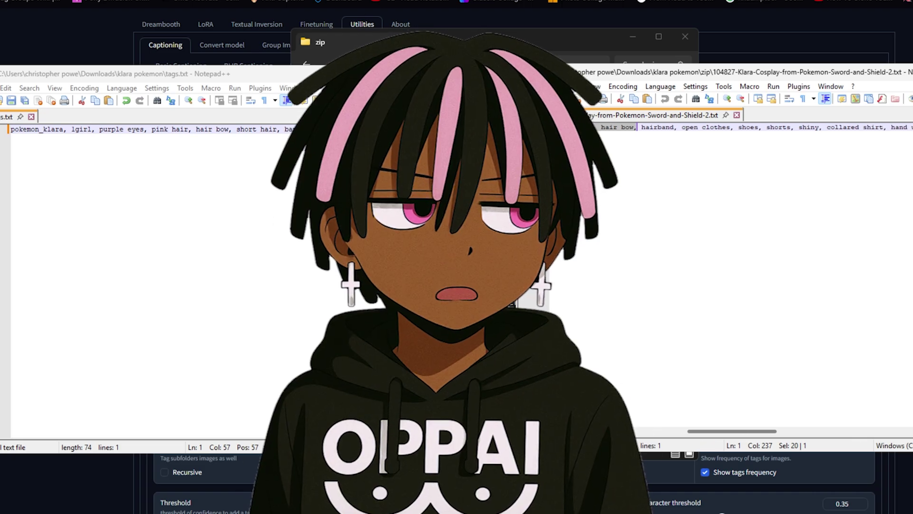
{"action": "scroll", "coordinate": [761, 276], "scroll_direction": "right", "scroll_amount": 4}
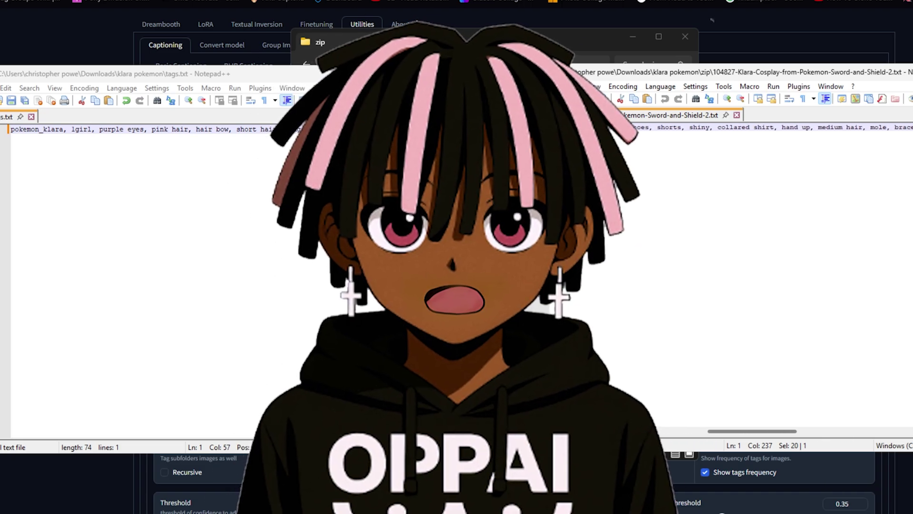
{"action": "scroll", "coordinate": [761, 276], "scroll_direction": "right", "scroll_amount": 1}
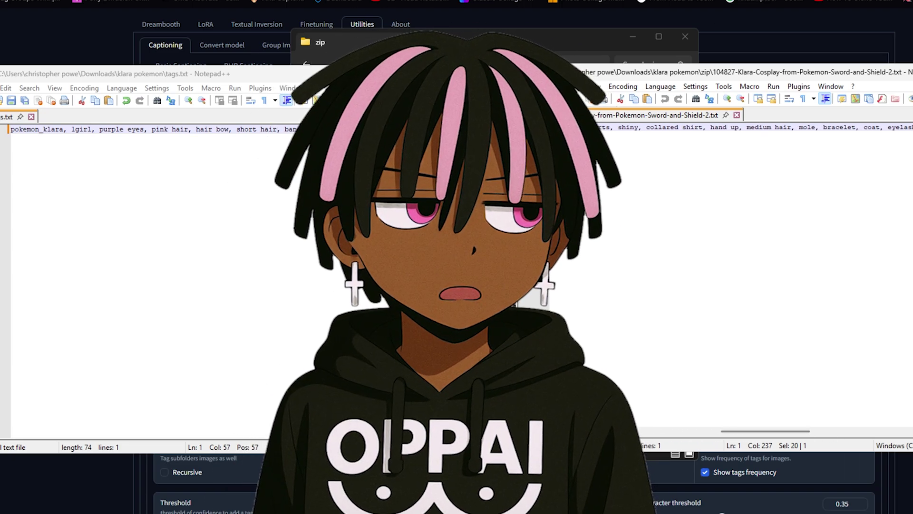
{"action": "key", "text": "shift+Left"}
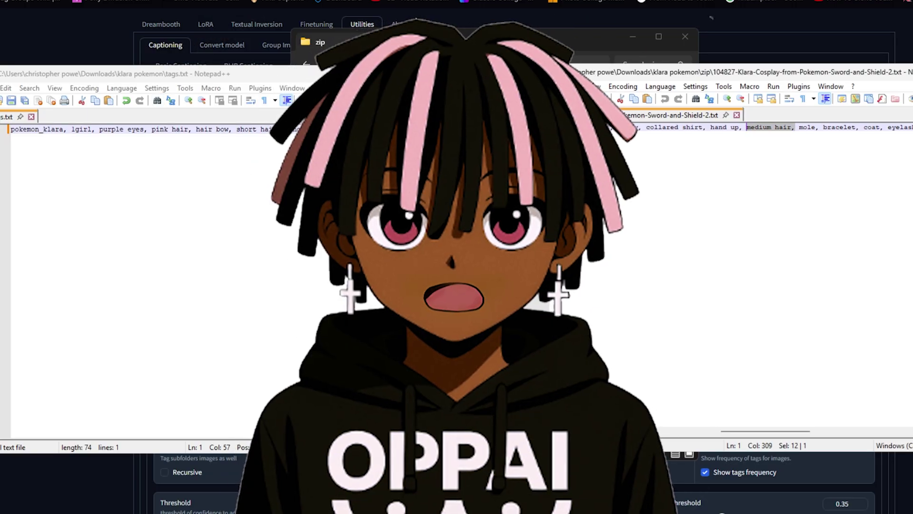
{"action": "key", "text": "alt+Tab"}
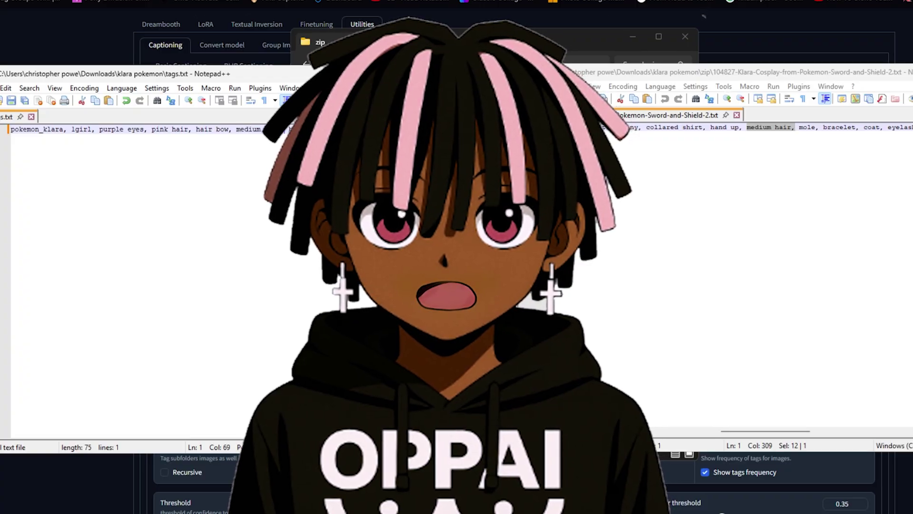
Step: Look over the tags that follow "medium hair," in the caption file
{"action": "left_click_drag", "start_coordinate": [765, 431], "coordinate": [772, 431]}
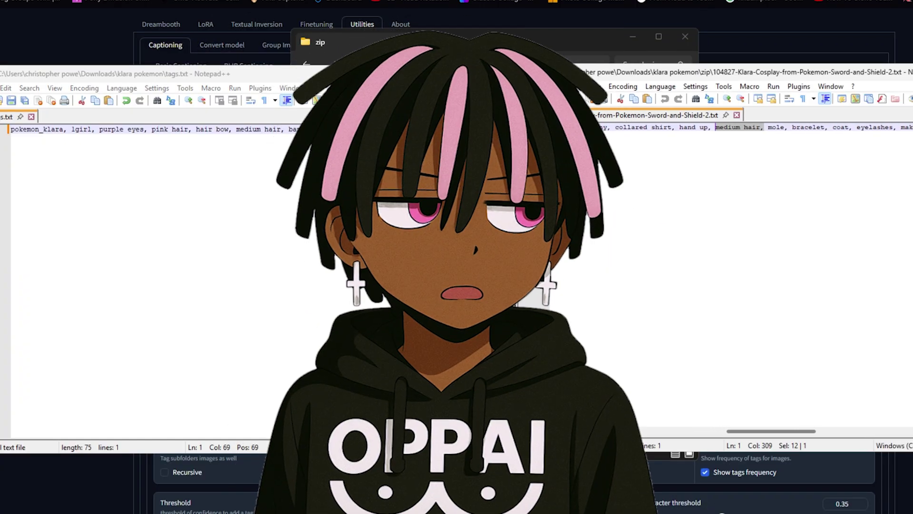
{"action": "scroll", "coordinate": [761, 238], "scroll_direction": "right", "scroll_amount": 1}
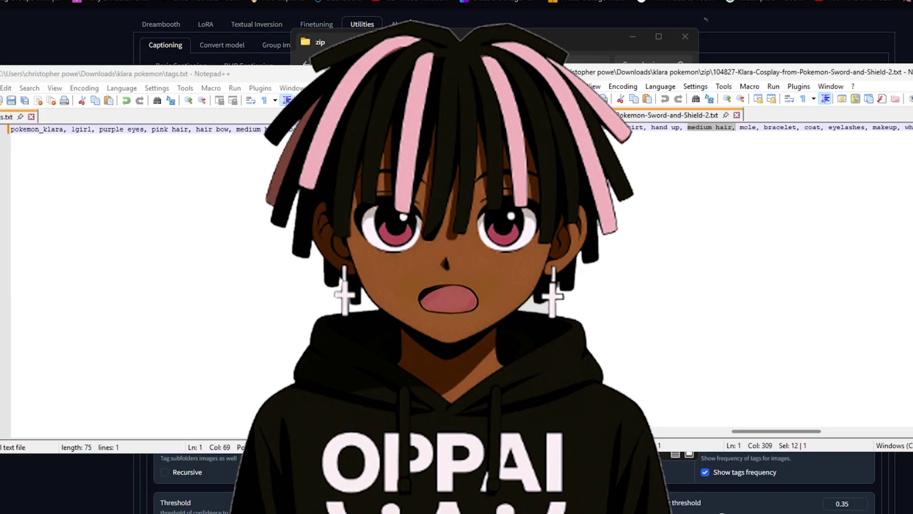
{"action": "scroll", "coordinate": [761, 238], "scroll_direction": "right", "scroll_amount": 2}
Step: Highlight the full line of core character tags starting with "pokemon_klara, 1girl" in the completed tags.txt
{"action": "key", "text": "ctrl+shift+Right"}
{"action": "key", "text": "ctrl+shift+Right"}
{"action": "key", "text": "ctrl+shift+Right"}
{"action": "key", "text": "ctrl+shift+Right"}
{"action": "key", "text": "ctrl+shift+Right"}
{"action": "key", "text": "ctrl+shift+Right"}
{"action": "key", "text": "ctrl+shift+Right"}
{"action": "key", "text": "ctrl+shift+Right"}
{"action": "key", "text": "ctrl+shift+Right"}
{"action": "key", "text": "ctrl+shift+Right"}
{"action": "key", "text": "ctrl+shift+Right"}
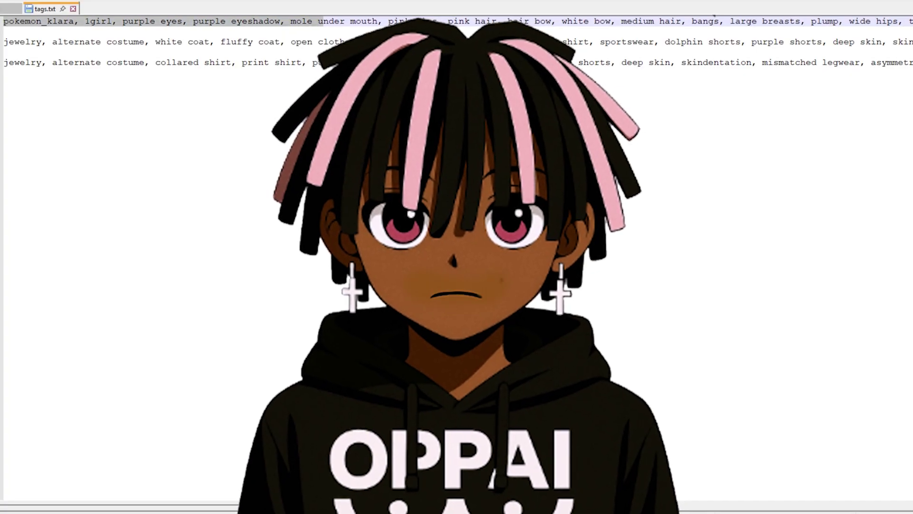
{"action": "key", "text": "ctrl+shift+Right"}
{"action": "key", "text": "ctrl+shift+Right"}
{"action": "key", "text": "ctrl+shift+Right"}
{"action": "key", "text": "ctrl+shift+Right"}
{"action": "key", "text": "ctrl+shift+Right"}
{"action": "key", "text": "ctrl+shift+Right"}
{"action": "key", "text": "ctrl+shift+Right"}
{"action": "key", "text": "ctrl+shift+Right"}
{"action": "key", "text": "ctrl+shift+Right"}
{"action": "key", "text": "ctrl+shift+Right"}
{"action": "key", "text": "ctrl+shift+Right"}
{"action": "key", "text": "ctrl+shift+Right"}
{"action": "key", "text": "ctrl+shift+Right"}
{"action": "key", "text": "ctrl+shift+Right"}
{"action": "key", "text": "ctrl+shift+Right"}
{"action": "key", "text": "ctrl+shift+Right"}
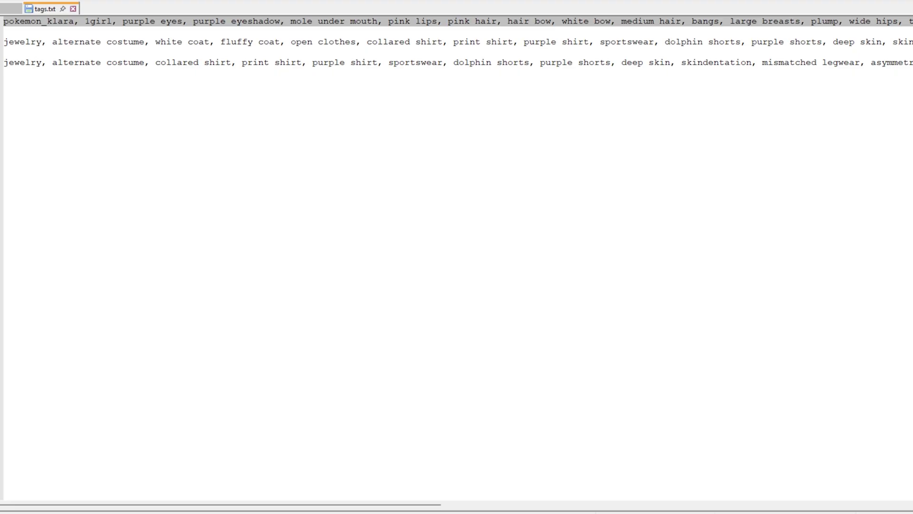
Step: Highlight the outfit tag line that starts with "jewelry, alternate costume, white coat" in tags.txt
{"action": "left_click_drag", "start_coordinate": [4, 42], "coordinate": [30, 41]}
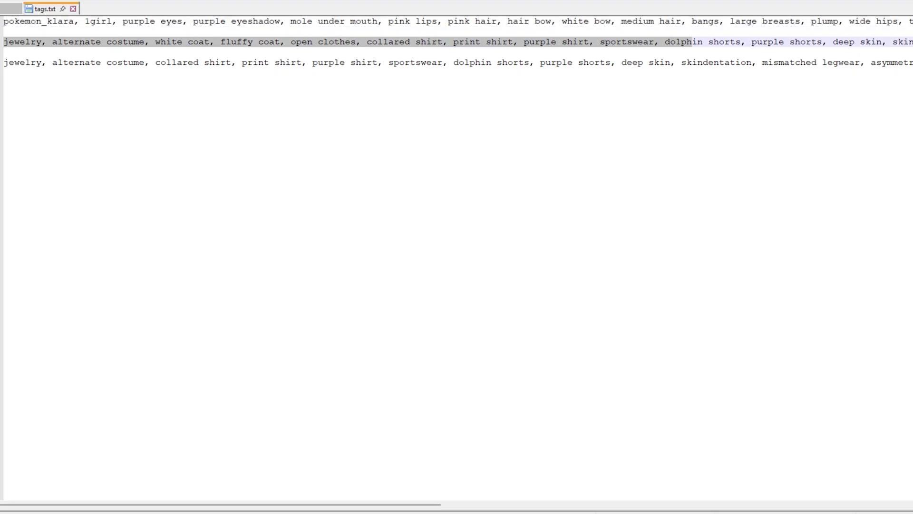
{"action": "key", "text": "ctrl+shift+Right"}
{"action": "key", "text": "ctrl+shift+Right"}
{"action": "key", "text": "ctrl+shift+Right"}
{"action": "key", "text": "ctrl+shift+Right"}
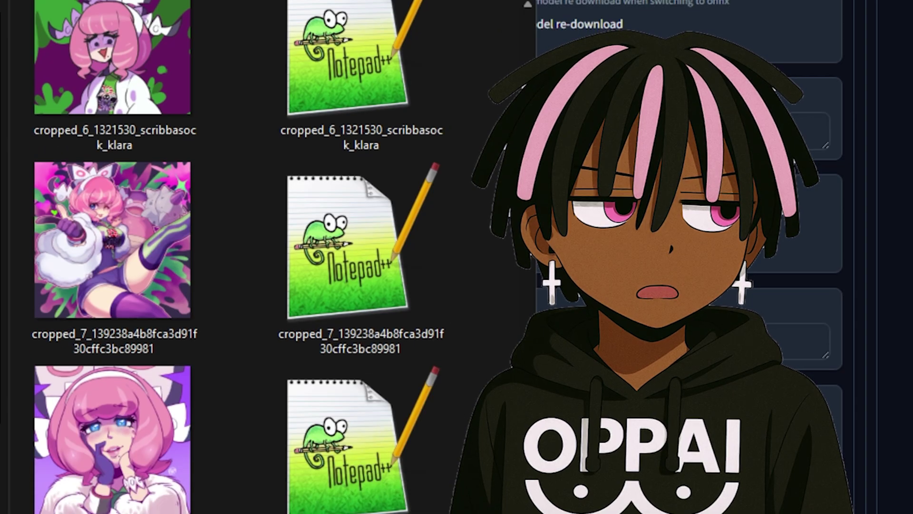
Step: Delete the cropped_12_2816388 image, which shows only the lower body, together with its caption file
{"action": "scroll", "coordinate": [238, 256], "scroll_direction": "down", "scroll_amount": 10}
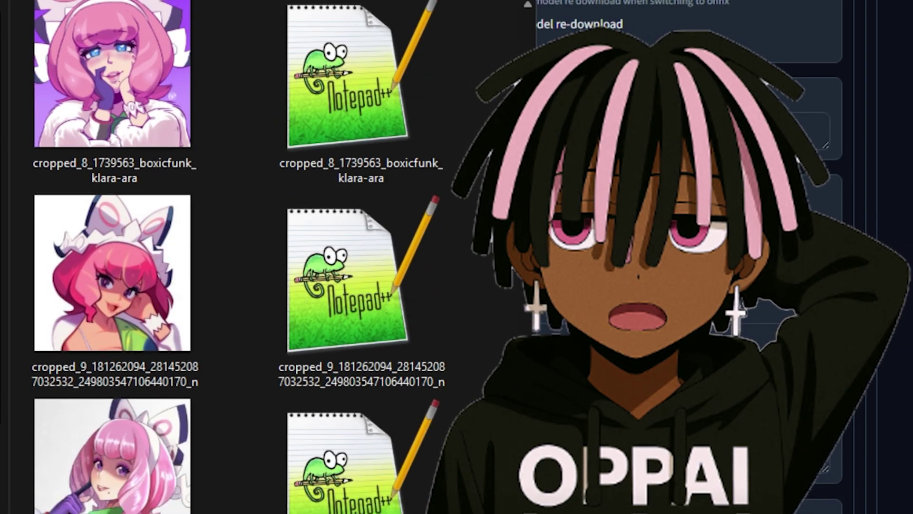
{"action": "scroll", "coordinate": [238, 257], "scroll_direction": "down", "scroll_amount": 12}
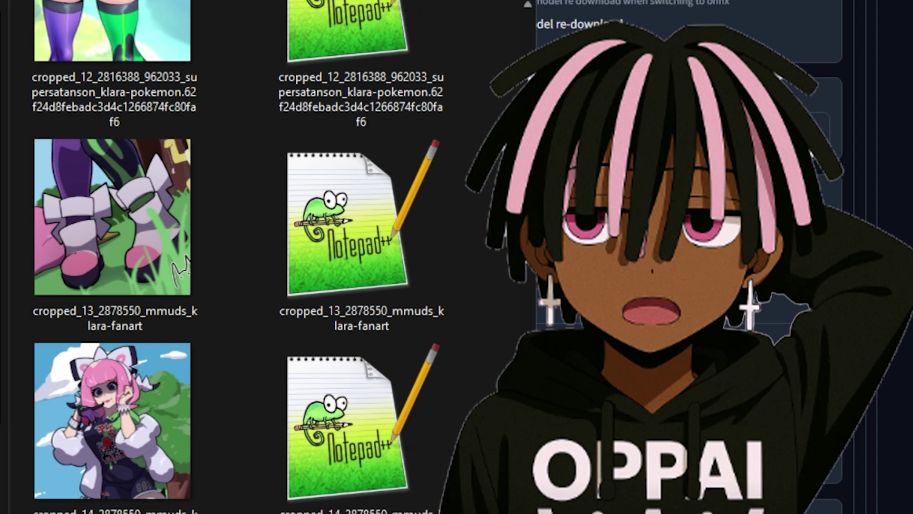
{"action": "scroll", "coordinate": [238, 257], "scroll_direction": "up", "scroll_amount": 4}
{"action": "scroll", "coordinate": [238, 257], "scroll_direction": "up", "scroll_amount": 5}
{"action": "scroll", "coordinate": [238, 257], "scroll_direction": "down", "scroll_amount": 1}
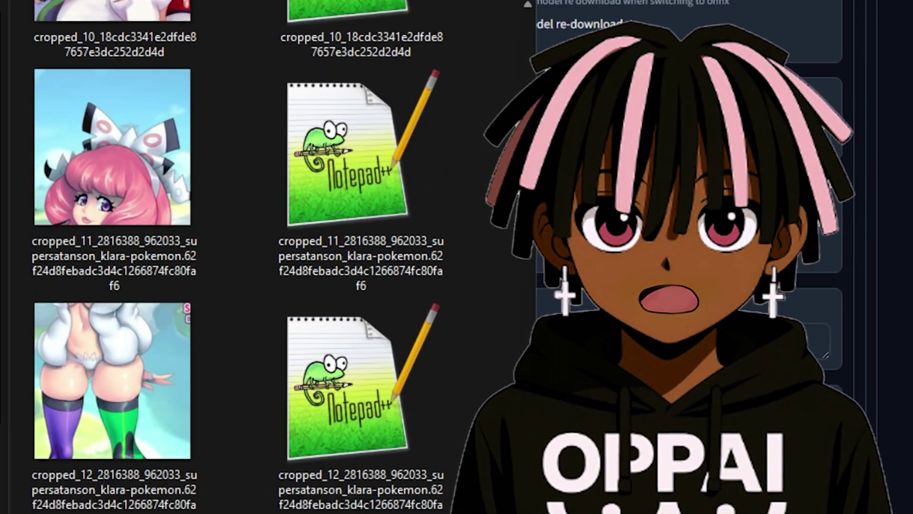
{"action": "left_click", "coordinate": [115, 333]}
{"action": "left_click", "coordinate": [361, 333], "text": "ctrl"}
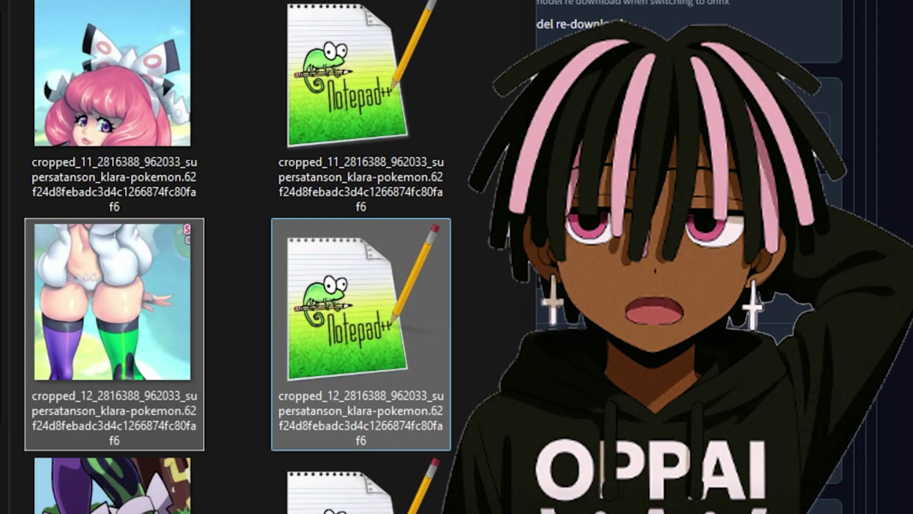
{"action": "key", "text": "Delete"}
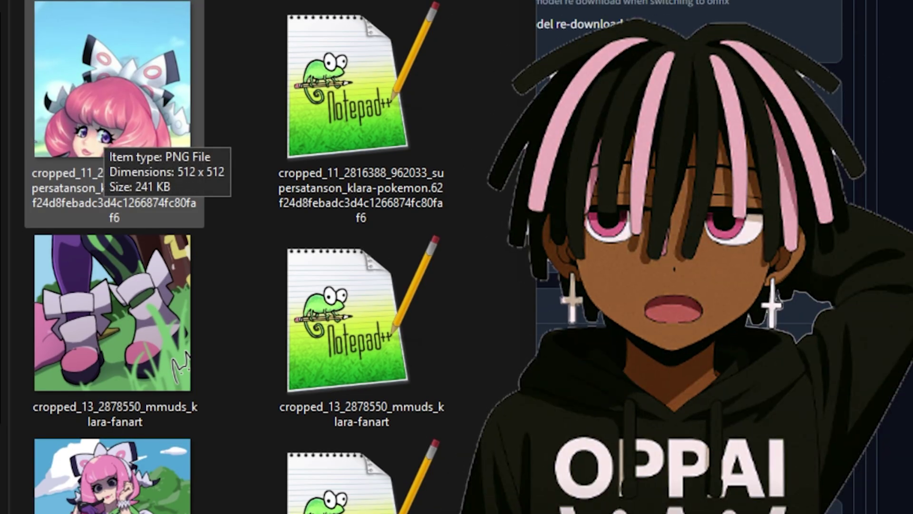
Step: Delete the cropped_11_2816388 image with its caption file, and look over the pairs that follow
{"action": "left_click_drag", "start_coordinate": [492, 76], "coordinate": [157, 108]}
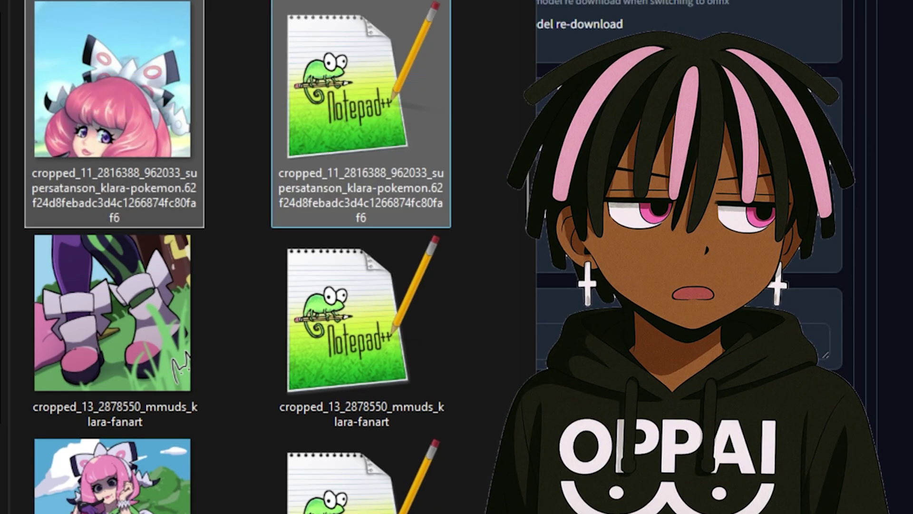
{"action": "key", "text": "Delete"}
{"action": "scroll", "coordinate": [114, 190], "scroll_direction": "down", "scroll_amount": 3}
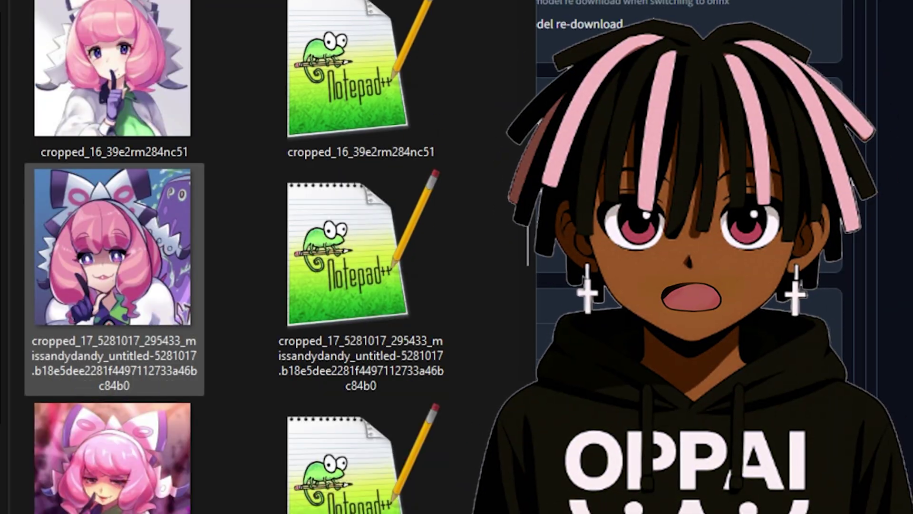
{"action": "scroll", "coordinate": [238, 257], "scroll_direction": "down", "scroll_amount": 5}
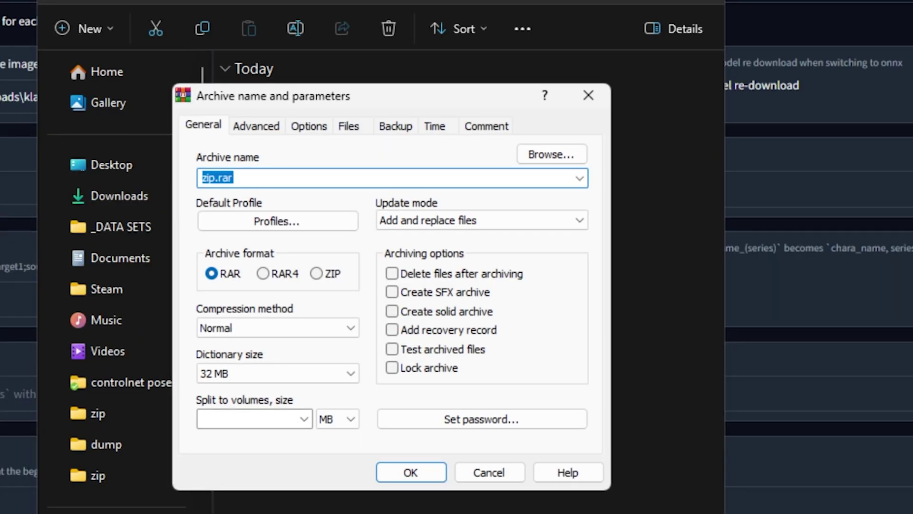
Step: Compress the finished dataset into an archive in ZIP format
{"action": "left_click", "coordinate": [317, 273]}
{"action": "left_click", "coordinate": [410, 472]}
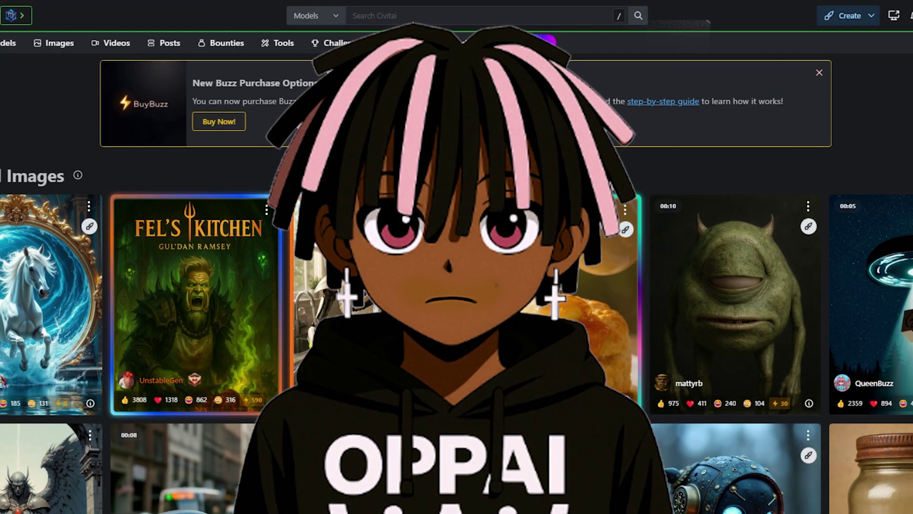
Step: In Civitai's LoRA trainer, name the character LoRA pokemon_klara_tut_IL and accept the labels of the uploaded dataset as the Tag type
{"action": "mouse_move", "coordinate": [848, 16]}
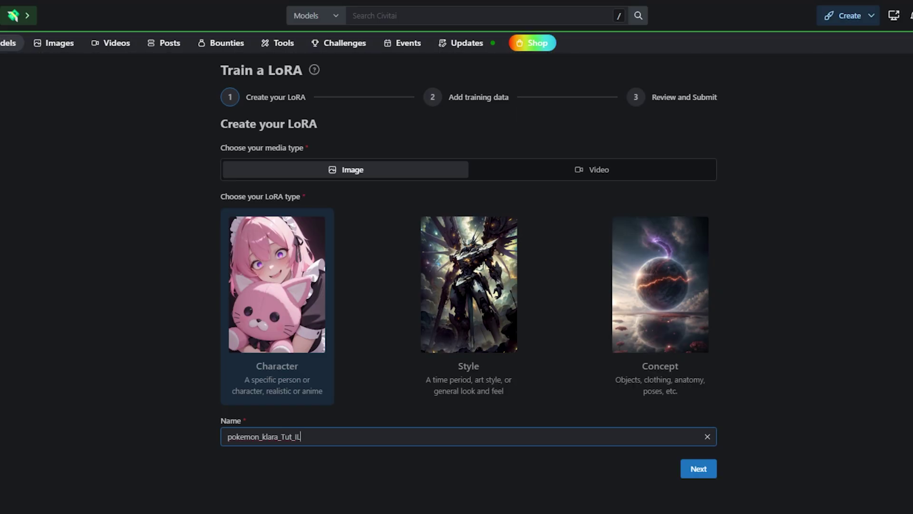
{"action": "left_click", "coordinate": [287, 436]}
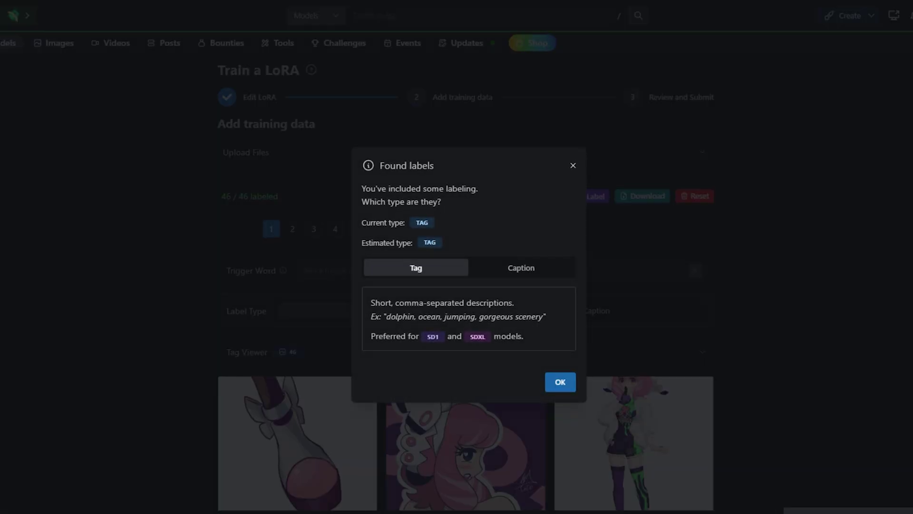
{"action": "left_click", "coordinate": [560, 382]}
Step: Check the uploaded images and their tags on the first and last pages of the training data
{"action": "scroll", "coordinate": [466, 333], "scroll_direction": "down", "scroll_amount": 5}
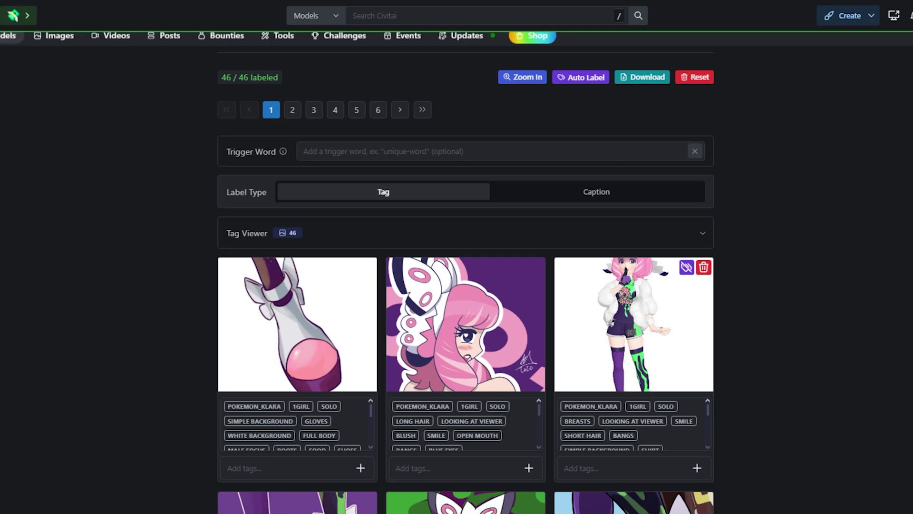
{"action": "scroll", "coordinate": [466, 271], "scroll_direction": "down", "scroll_amount": 10}
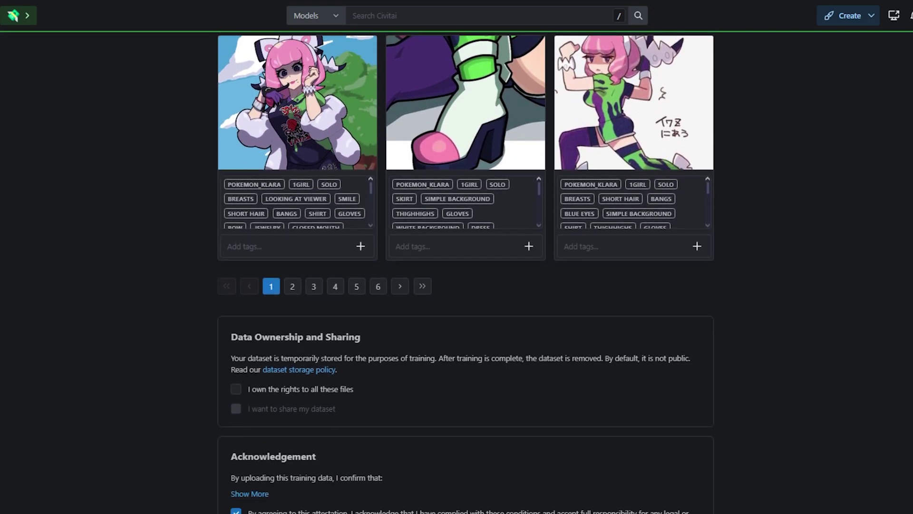
{"action": "scroll", "coordinate": [466, 271], "scroll_direction": "up", "scroll_amount": 10}
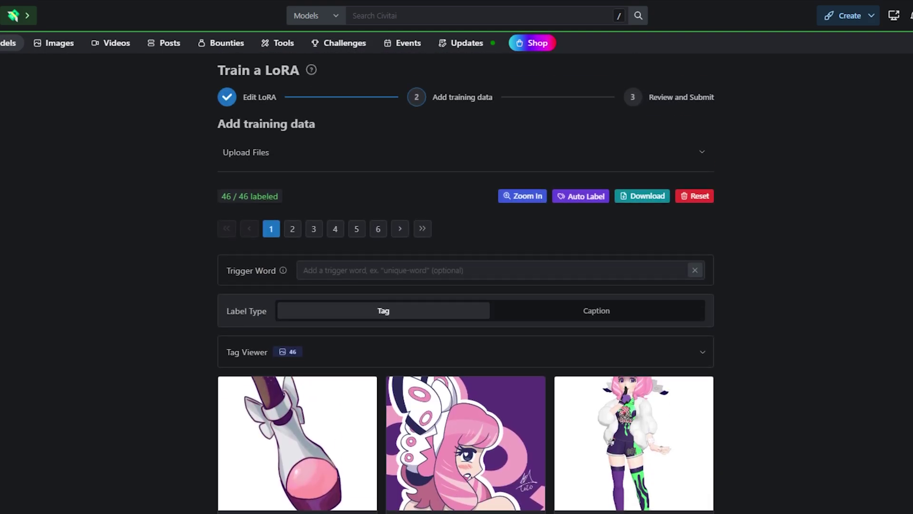
{"action": "scroll", "coordinate": [457, 285], "scroll_direction": "down", "scroll_amount": 3}
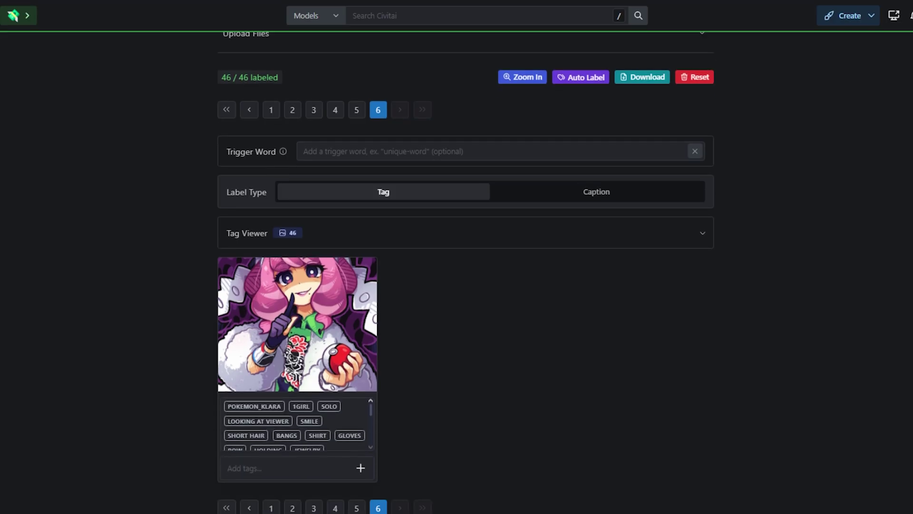
{"action": "scroll", "coordinate": [457, 286], "scroll_direction": "up", "scroll_amount": 1}
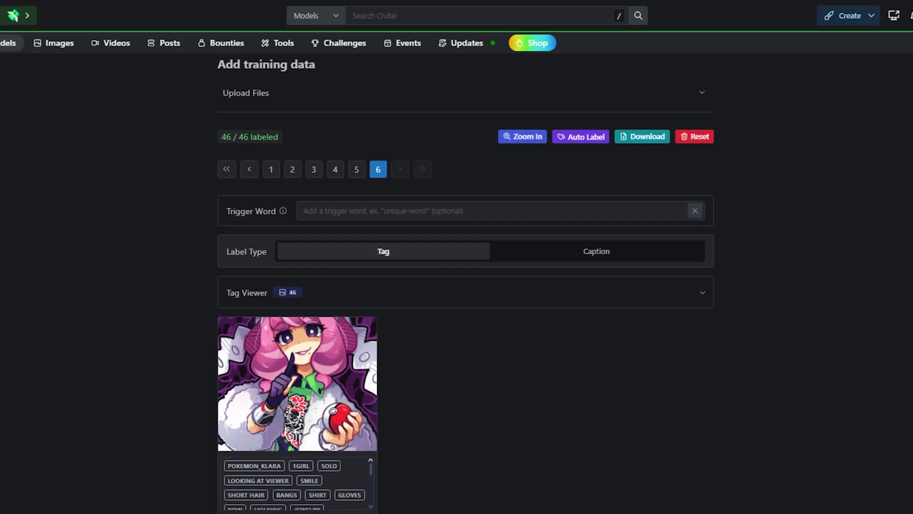
Step: Go back through the training data pages and remove the shaded-face image with a dark-gloved hand at the open mouth
{"action": "left_click", "coordinate": [356, 169]}
{"action": "scroll", "coordinate": [457, 285], "scroll_direction": "down", "scroll_amount": 8}
{"action": "scroll", "coordinate": [457, 285], "scroll_direction": "up", "scroll_amount": 8}
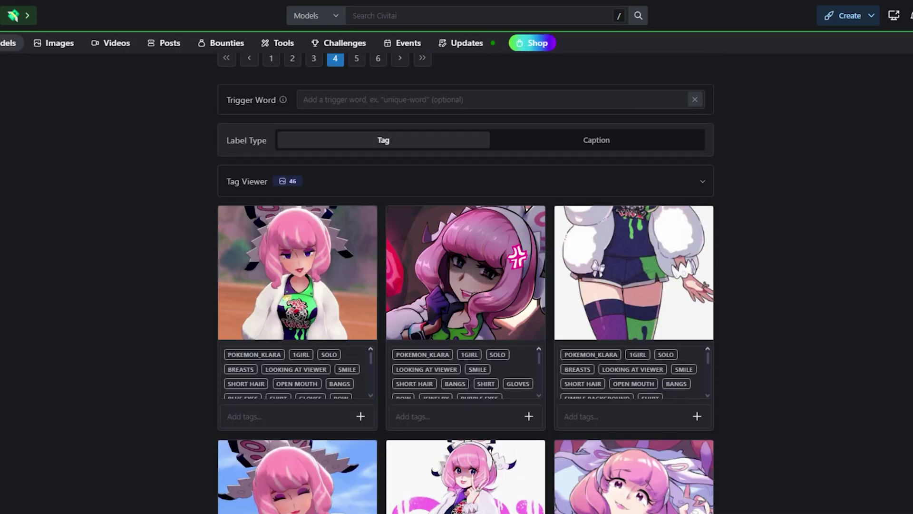
{"action": "left_click", "coordinate": [316, 58]}
{"action": "scroll", "coordinate": [457, 286], "scroll_direction": "down", "scroll_amount": 3}
{"action": "scroll", "coordinate": [456, 285], "scroll_direction": "up", "scroll_amount": 1}
{"action": "scroll", "coordinate": [465, 285], "scroll_direction": "down", "scroll_amount": 1}
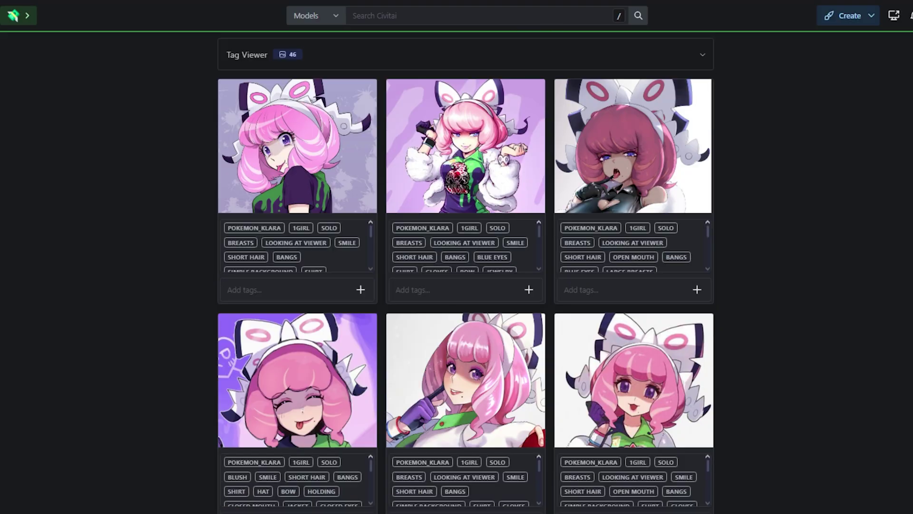
{"action": "left_click", "coordinate": [703, 89]}
Step: Finish checking the training data, continue to Review and Submit, and bring the base model choices into view
{"action": "scroll", "coordinate": [465, 286], "scroll_direction": "down", "scroll_amount": 1}
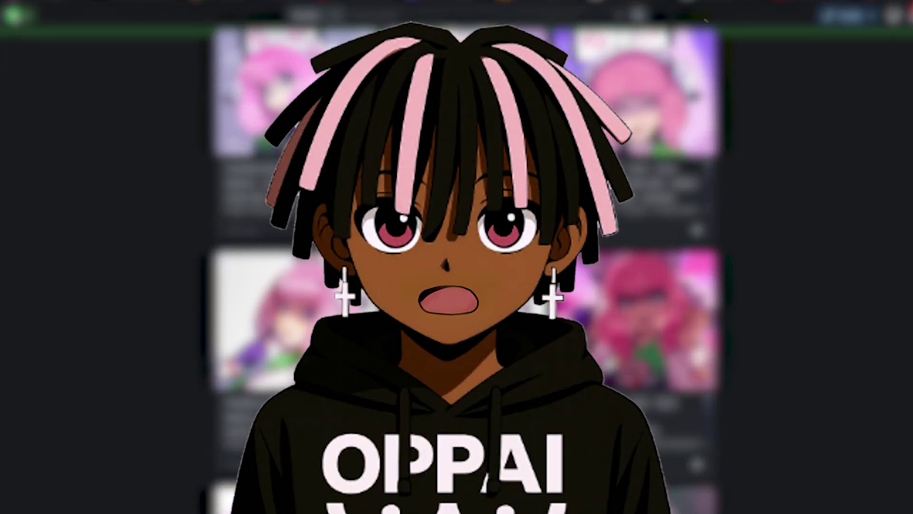
{"action": "scroll", "coordinate": [465, 286], "scroll_direction": "up", "scroll_amount": 8}
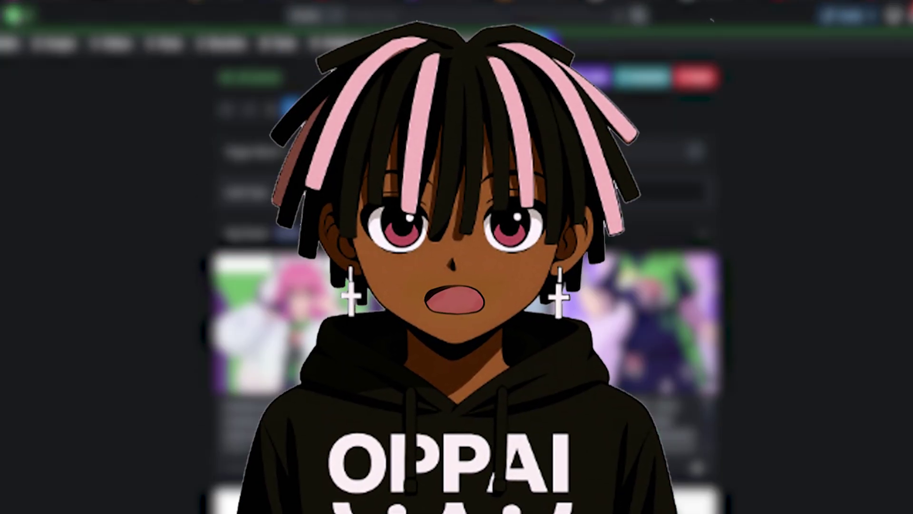
{"action": "scroll", "coordinate": [465, 286], "scroll_direction": "down", "scroll_amount": 10}
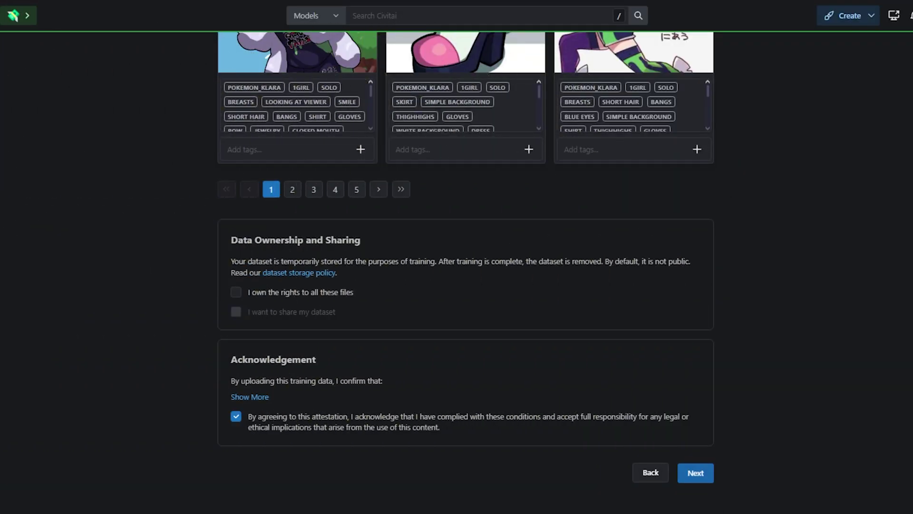
{"action": "left_click", "coordinate": [678, 472]}
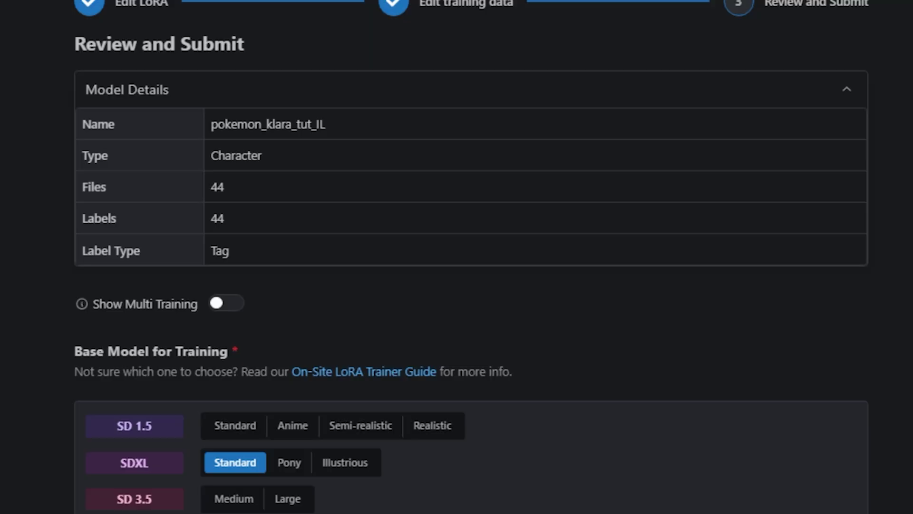
{"action": "scroll", "coordinate": [457, 257], "scroll_direction": "down", "scroll_amount": 4}
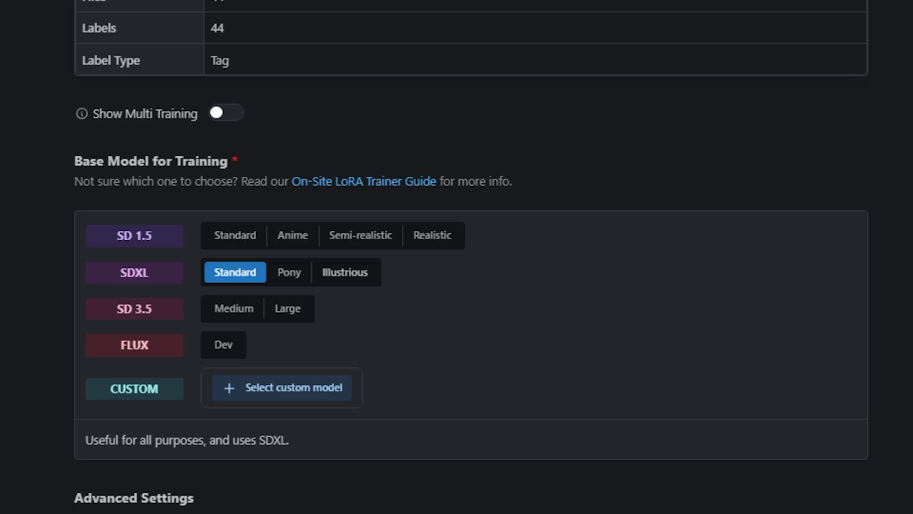
Step: Choose SDXL Illustrious as the base model for training and continue to the advanced settings
{"action": "left_click", "coordinate": [344, 272]}
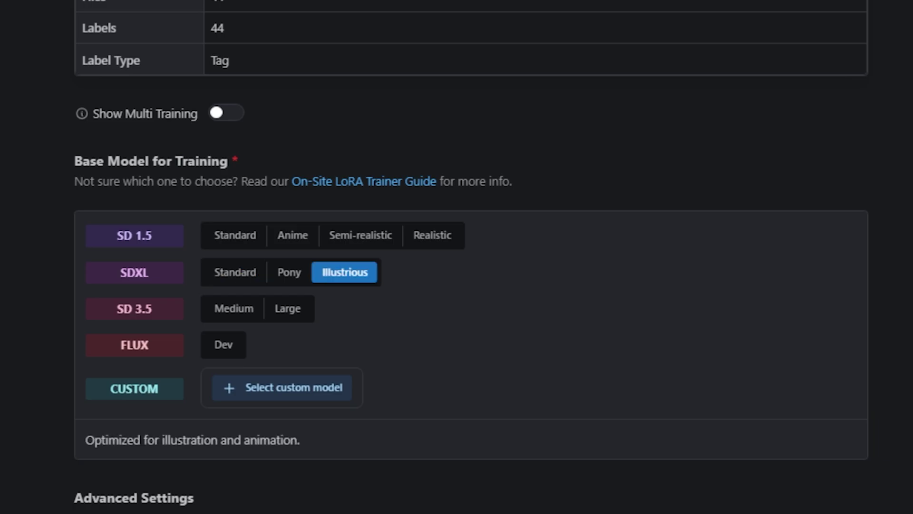
{"action": "scroll", "coordinate": [471, 257], "scroll_direction": "down", "scroll_amount": 2}
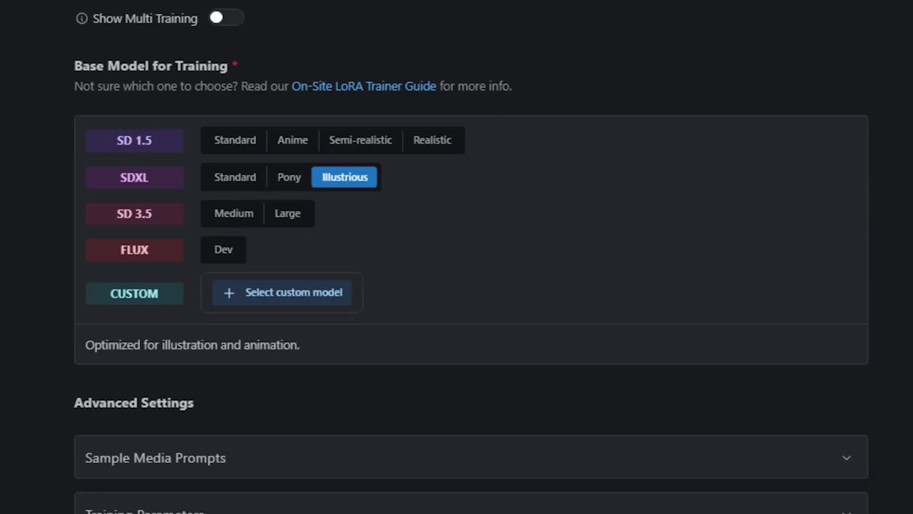
{"action": "scroll", "coordinate": [471, 257], "scroll_direction": "down", "scroll_amount": 2}
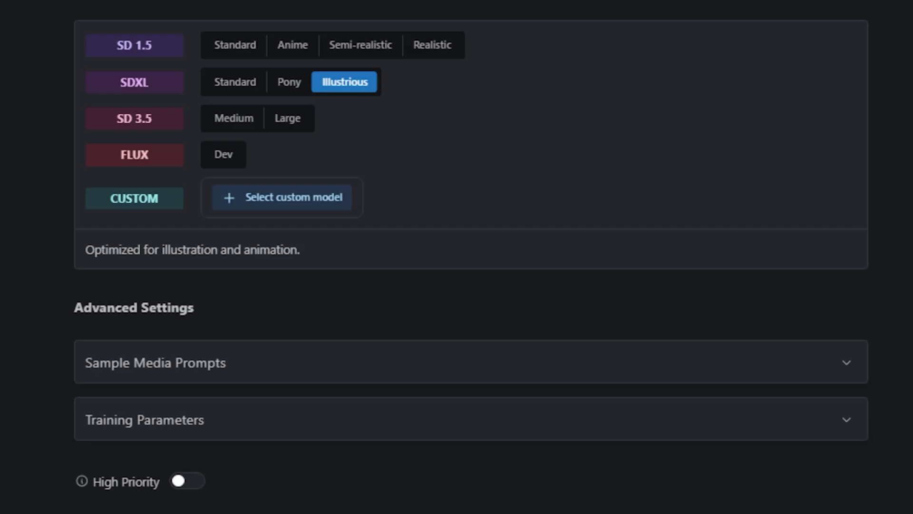
Step: Check how the training steps are computed and set Epochs to 12 in the training parameters
{"action": "left_click", "coordinate": [471, 419]}
{"action": "scroll", "coordinate": [471, 257], "scroll_direction": "down", "scroll_amount": 6}
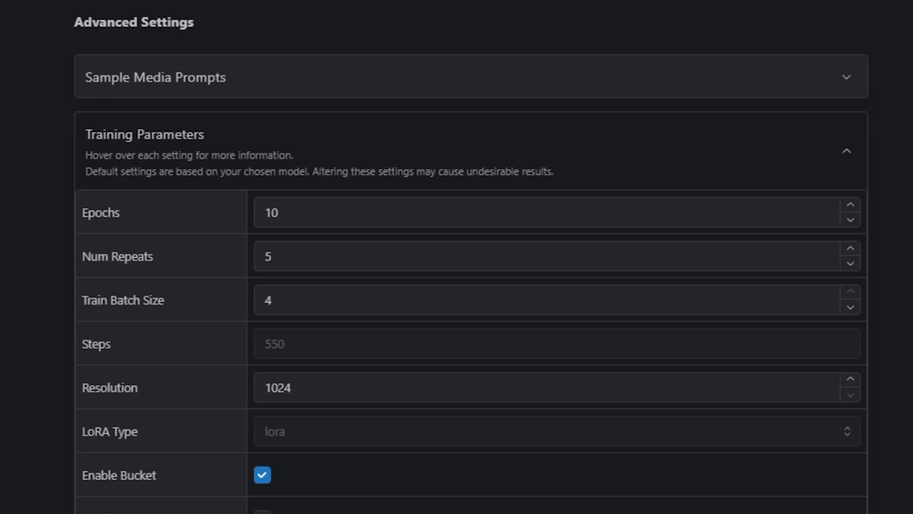
{"action": "mouse_move", "coordinate": [161, 343]}
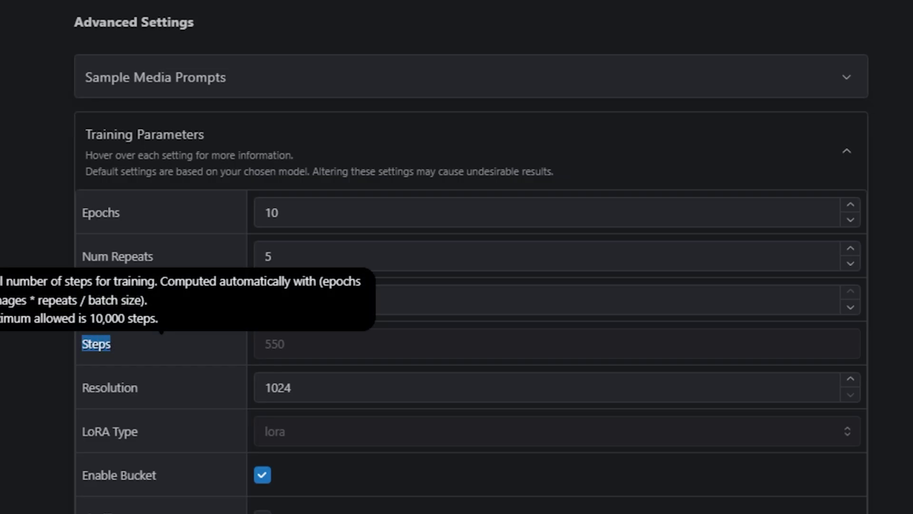
{"action": "left_click_drag", "start_coordinate": [264, 344], "coordinate": [285, 344]}
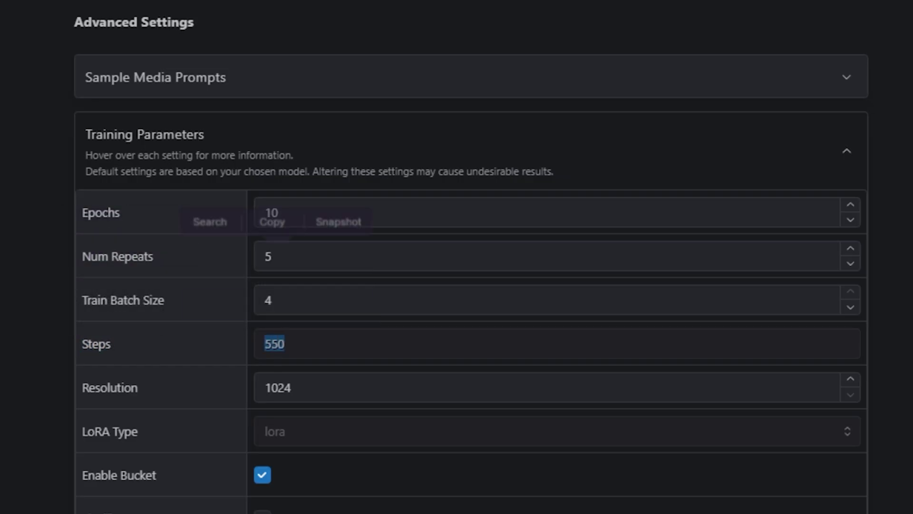
{"action": "key", "text": "Escape"}
{"action": "left_click_drag", "start_coordinate": [82, 212], "coordinate": [121, 212]}
{"action": "key", "text": "Escape"}
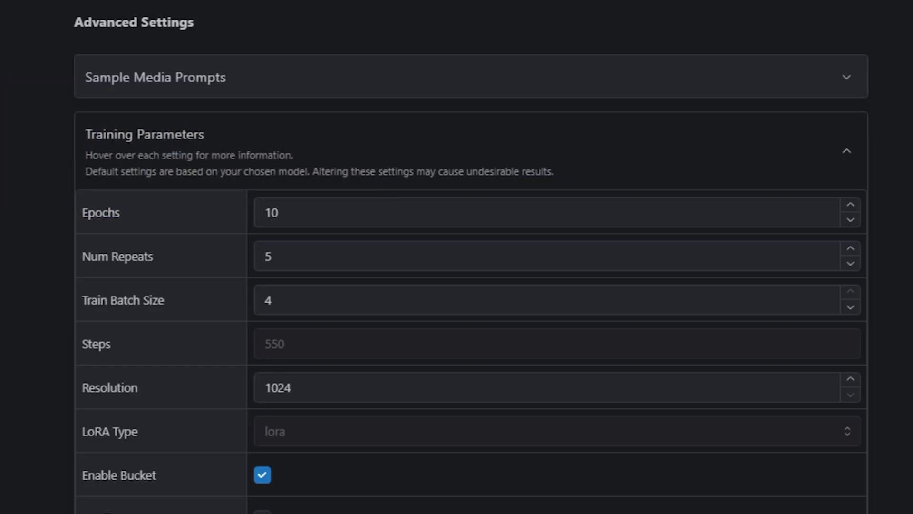
{"action": "left_click_drag", "start_coordinate": [265, 213], "coordinate": [279, 213]}
{"action": "key", "text": "Escape"}
{"action": "left_click", "coordinate": [851, 204]}
{"action": "key", "text": "BackSpace"}
{"action": "type", "text": "2"}
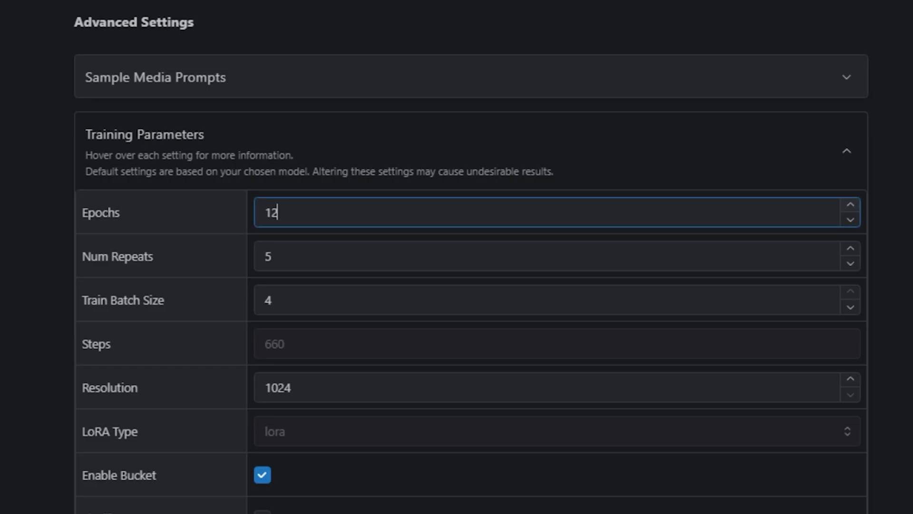
Step: Copy the pokemon_klara character tags from the first line of tags.txt into the Image #1 sample prompt
{"action": "scroll", "coordinate": [457, 257], "scroll_direction": "down", "scroll_amount": 8}
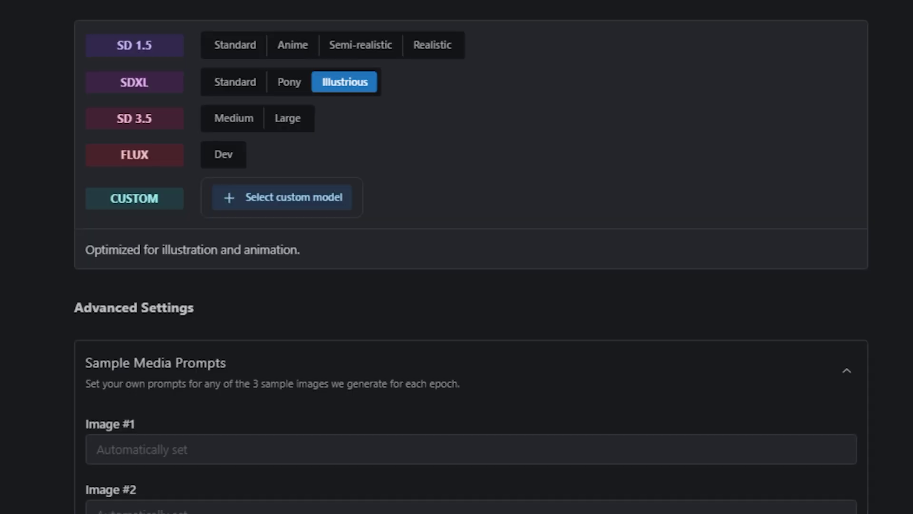
{"action": "scroll", "coordinate": [456, 257], "scroll_direction": "down", "scroll_amount": 2}
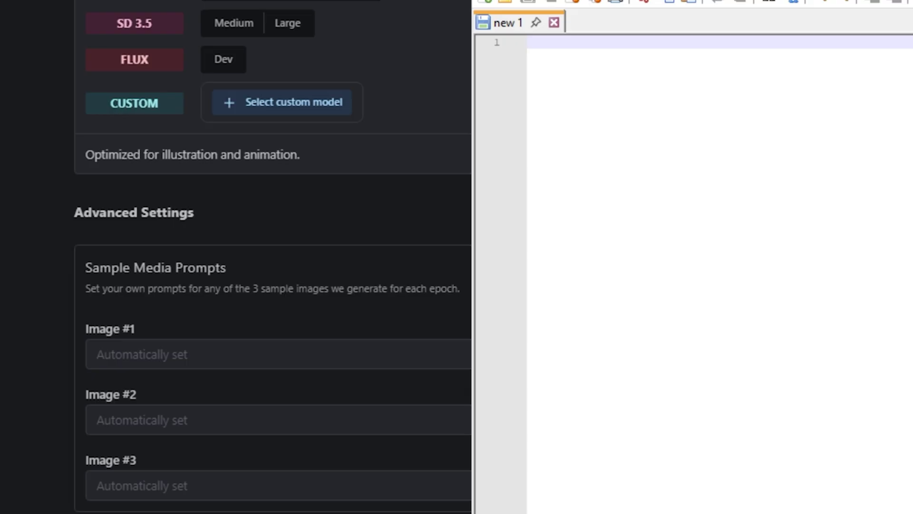
{"action": "key", "text": "alt+Tab"}
{"action": "double_click", "coordinate": [872, 105]}
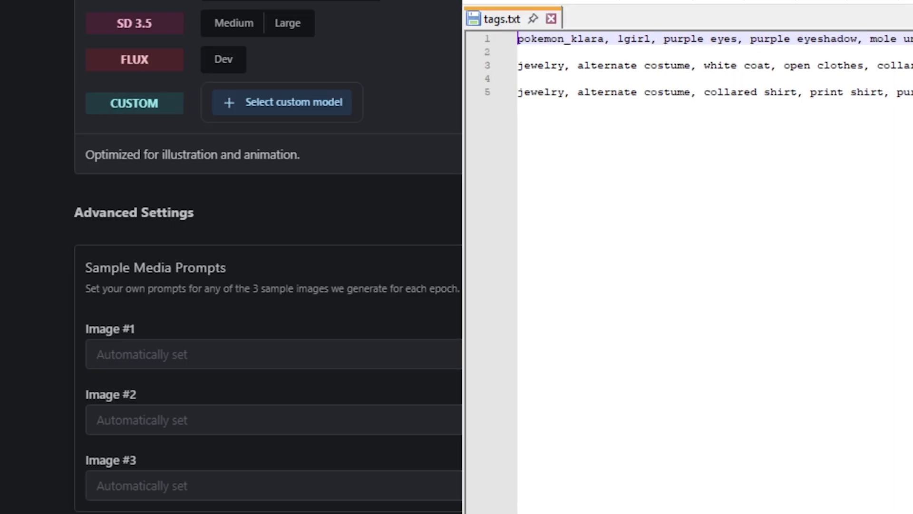
{"action": "key", "text": "shift+Down"}
{"action": "key", "text": "ctrl+c"}
{"action": "key", "text": "alt+Tab"}
{"action": "key", "text": "ctrl+v"}
Step: Append the white coat outfit tags from line 3 of tags.txt to the Image #1 sample prompt
{"action": "key", "text": "alt+Tab"}
{"action": "key", "text": "Down"}
{"action": "key", "text": "shift+Down"}
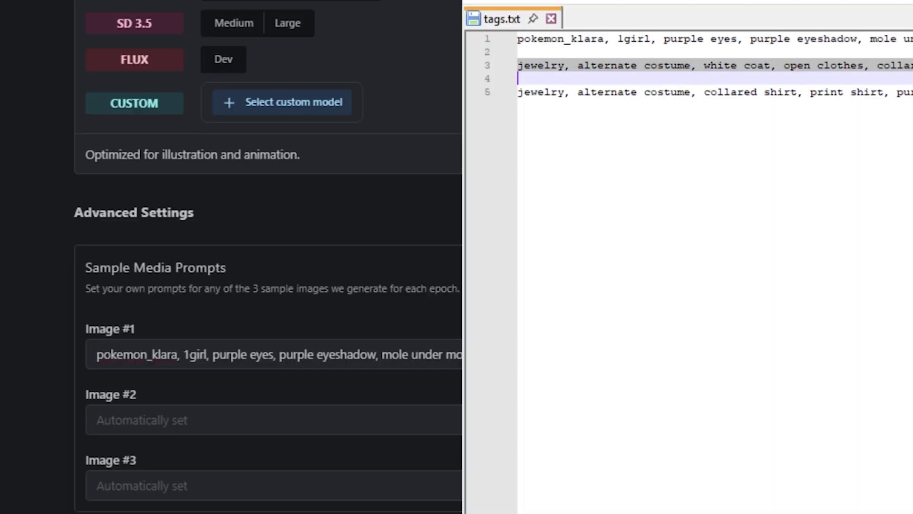
{"action": "key", "text": "ctrl+c"}
{"action": "left_click", "coordinate": [359, 354]}
{"action": "left_click_drag", "start_coordinate": [650, 354], "coordinate": [826, 354]}
{"action": "left_click", "coordinate": [824, 353]}
{"action": "key", "text": "ctrl+v"}
Step: Remove the parentheses and the :1.15 weight from the thick thighs tag in the Image #1 prompt
{"action": "left_click_drag", "start_coordinate": [654, 354], "coordinate": [517, 354]}
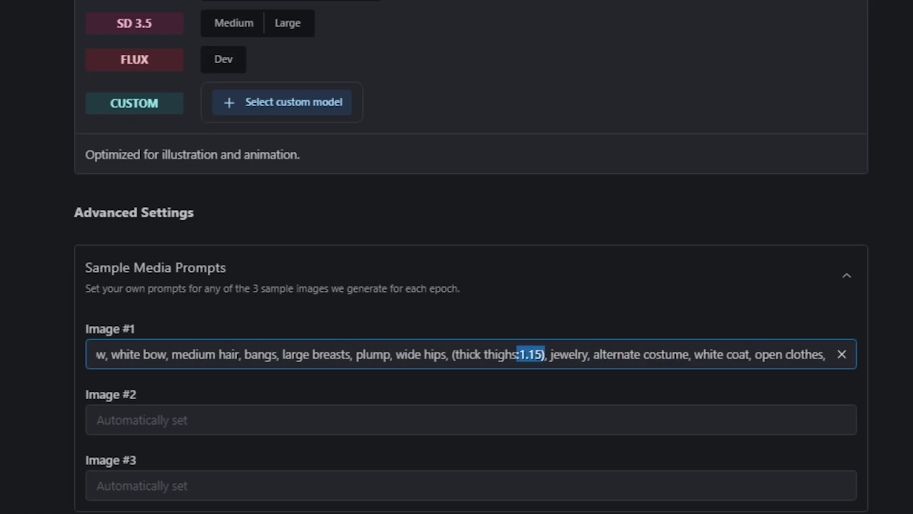
{"action": "key", "text": "BackSpace"}
{"action": "left_click", "coordinate": [456, 354]}
{"action": "key", "text": "BackSpace"}
Step: Copy the pokemon_klara character tags from tags.txt into the Image #2 sample prompt
{"action": "key", "text": "alt+Tab"}
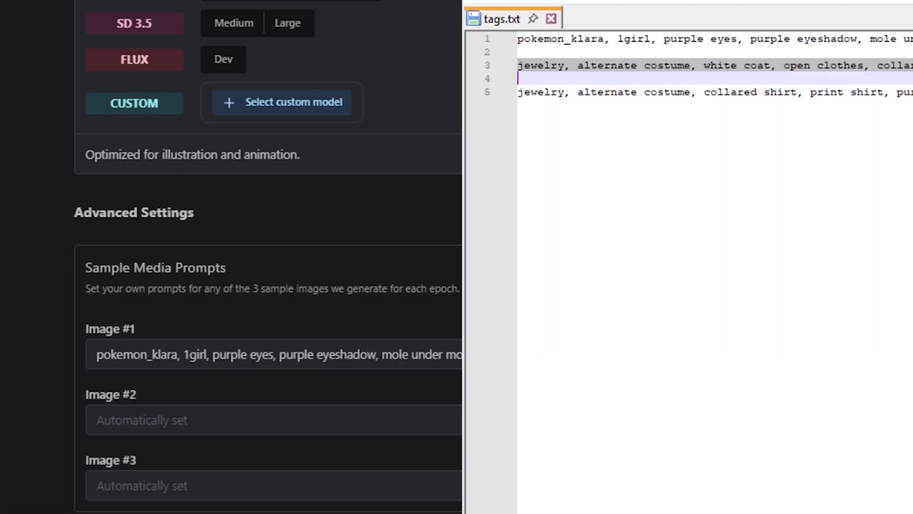
{"action": "triple_click", "coordinate": [666, 39]}
{"action": "left_click", "coordinate": [273, 419]}
{"action": "key", "text": "ctrl+v"}
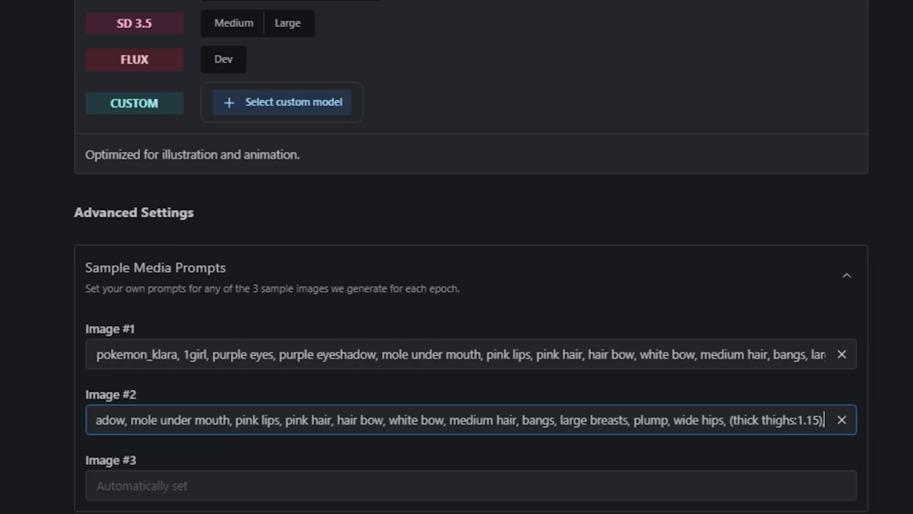
Step: Append the white coat outfit tags from tags.txt to the Image #2 sample prompt
{"action": "key", "text": "alt+Tab"}
{"action": "key", "text": "Down"}
{"action": "key", "text": "shift+Down"}
{"action": "key", "text": "ctrl+c"}
{"action": "key", "text": "alt+Tab"}
{"action": "key", "text": "ctrl+a"}
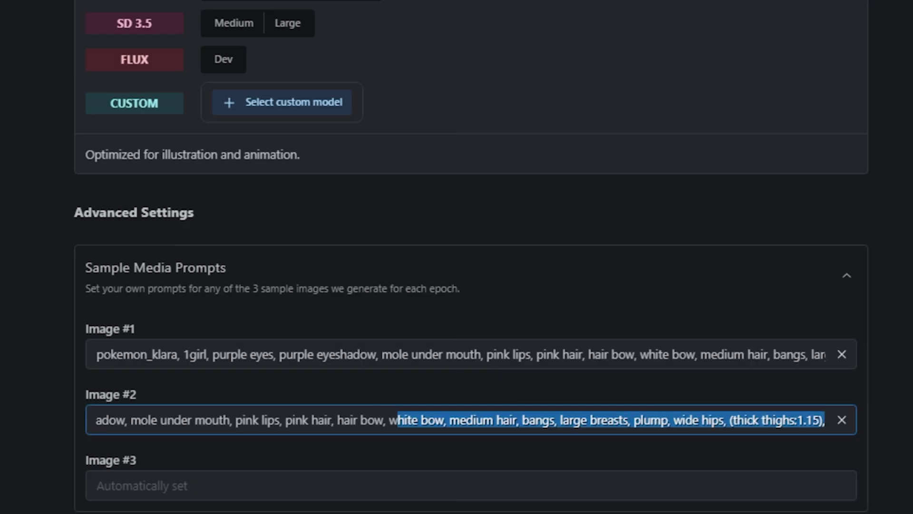
{"action": "key", "text": "ctrl+v"}
{"action": "key", "text": "ctrl+shift+Left"}
{"action": "key", "text": "ctrl+shift+Left"}
{"action": "key", "text": "ctrl+shift+Left"}
{"action": "key", "text": "ctrl+shift+Left"}
{"action": "key", "text": "ctrl+shift+Left"}
{"action": "key", "text": "ctrl+shift+Left"}
{"action": "key", "text": "ctrl+shift+Left"}
{"action": "key", "text": "ctrl+shift+Left"}
{"action": "key", "text": "ctrl+shift+Left"}
{"action": "key", "text": "ctrl+shift+Left"}
{"action": "key", "text": "ctrl+shift+Left"}
{"action": "key", "text": "ctrl+shift+Left"}
{"action": "key", "text": "ctrl+shift+Left"}
{"action": "key", "text": "ctrl+shift+Left"}
{"action": "key", "text": "ctrl+shift+Left"}
{"action": "key", "text": "ctrl+shift+Left"}
{"action": "key", "text": "ctrl+shift+Left"}
{"action": "key", "text": "ctrl+shift+Left"}
{"action": "key", "text": "ctrl+shift+Left"}
{"action": "key", "text": "ctrl+shift+Left"}
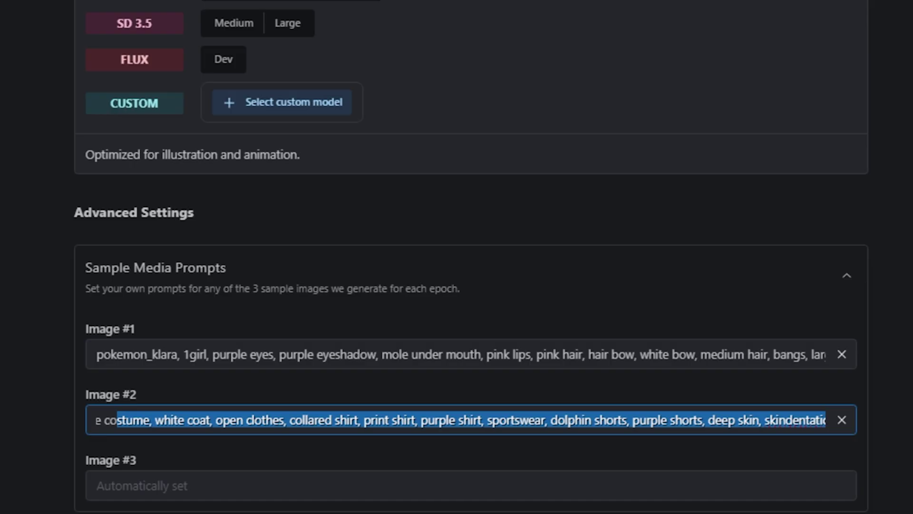
Step: Strip the parentheses and 1.15 weight from the thick thighs tag in the Image #2 prompt, keeping a comma after it
{"action": "left_click", "coordinate": [667, 420]}
{"action": "left_click_drag", "start_coordinate": [690, 420], "coordinate": [658, 420]}
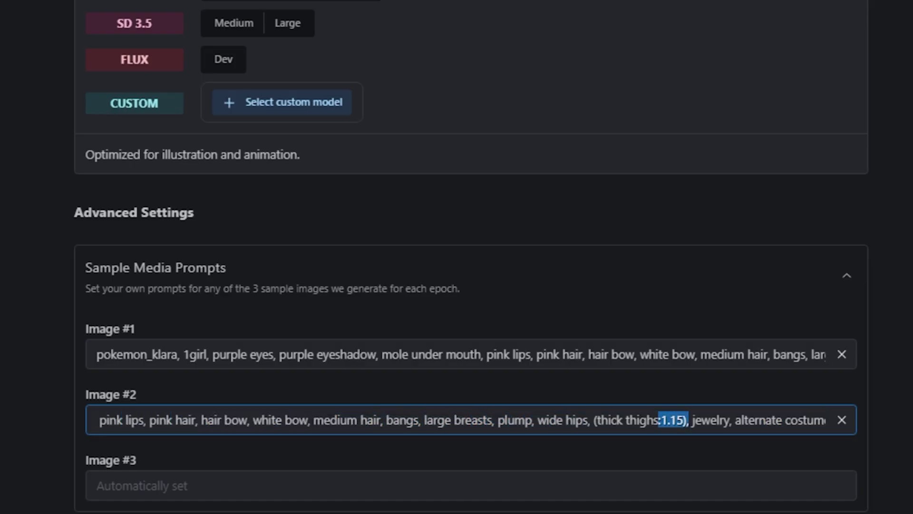
{"action": "key", "text": "BackSpace"}
{"action": "left_click", "coordinate": [597, 420]}
{"action": "key", "text": "BackSpace"}
{"action": "left_click", "coordinate": [656, 420]}
{"action": "type", "text": ","}
Step: Copy the pokemon_klara character tags from tags.txt into the Image #3 sample prompt
{"action": "key", "text": "alt+Tab"}
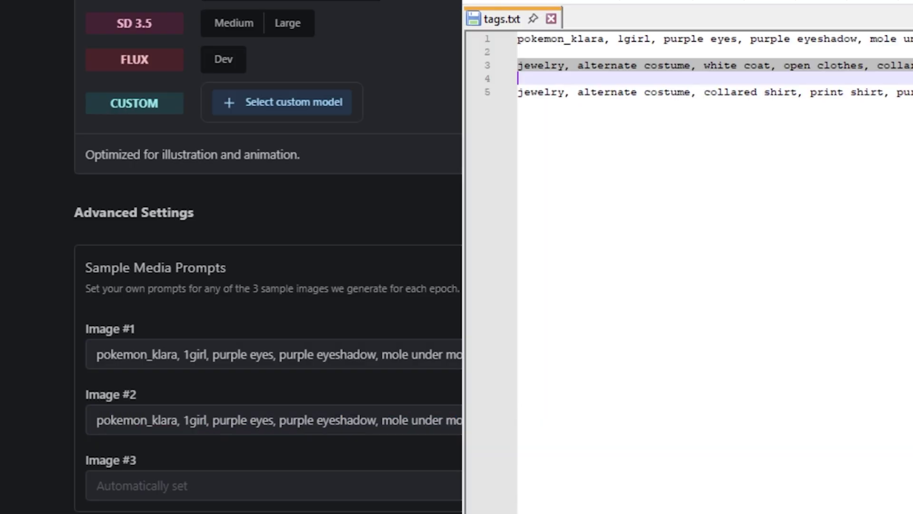
{"action": "triple_click", "coordinate": [666, 39]}
{"action": "key", "text": "ctrl+c"}
{"action": "left_click", "coordinate": [97, 486]}
{"action": "key", "text": "ctrl+v"}
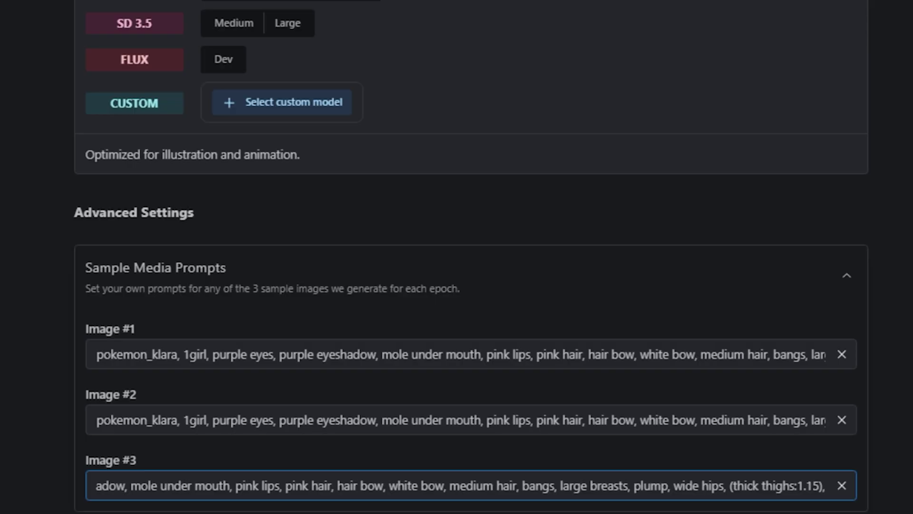
Step: Replace the weighted thick thighs tag at the end of the Image #3 prompt with "black hoodie, jeans"
{"action": "key", "text": "ctrl+shift+Left"}
{"action": "key", "text": "ctrl+shift+Left"}
{"action": "key", "text": "ctrl+shift+Left"}
{"action": "key", "text": "ctrl+shift+Left"}
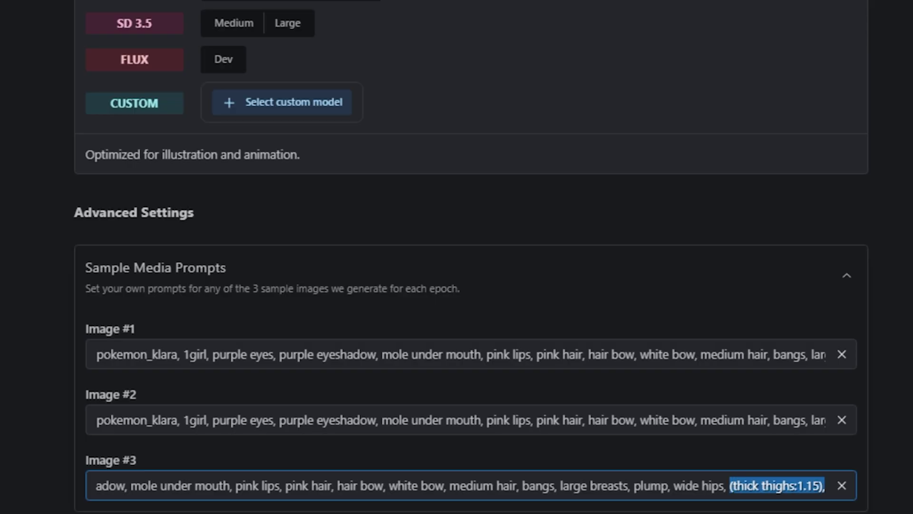
{"action": "type", "text": "black hoodie"}
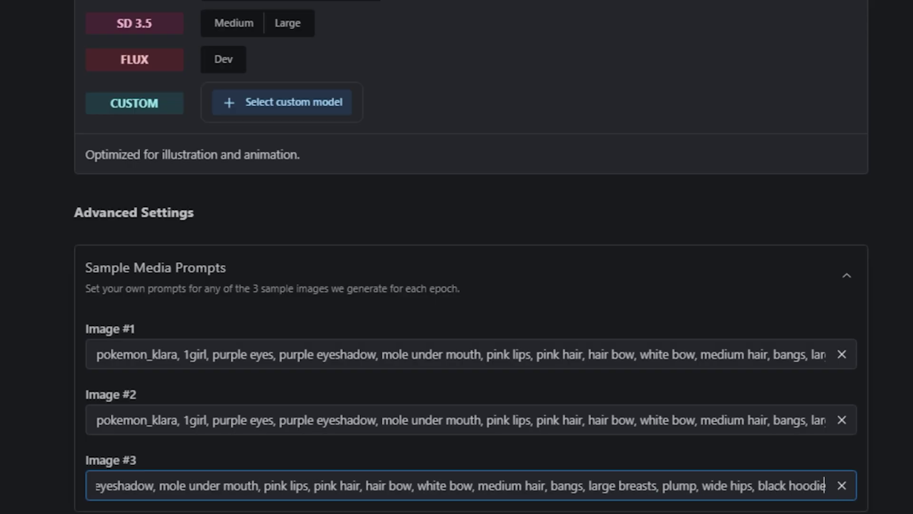
{"action": "type", "text": ", jeans"}
{"action": "key", "text": "Tab"}
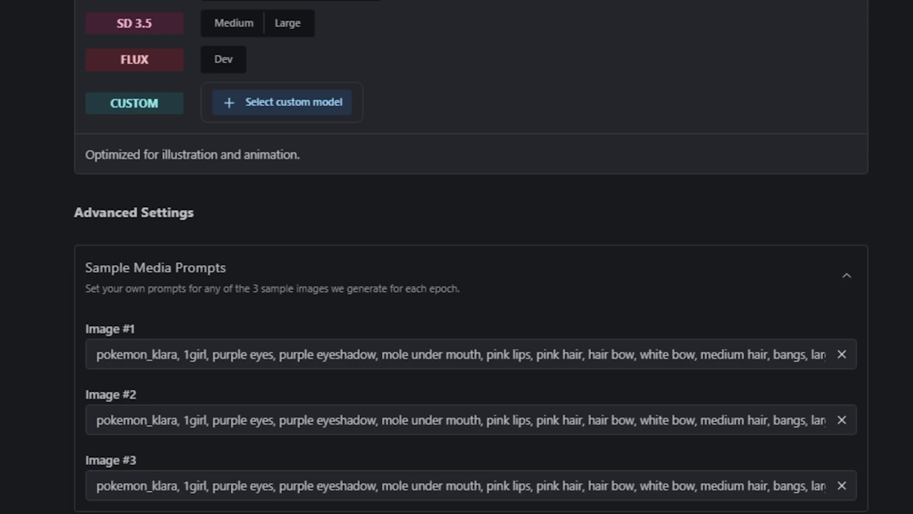
Step: Trim the end of the Image #2 sample prompt so that its last tag is "partially fingerless gloves"
{"action": "key", "text": "shift+Tab"}
{"action": "left_click", "coordinate": [722, 420]}
{"action": "left_click_drag", "start_coordinate": [825, 420], "coordinate": [620, 420]}
{"action": "key", "text": "BackSpace"}
{"action": "key", "text": "BackSpace"}
{"action": "key", "text": "BackSpace"}
{"action": "key", "text": "BackSpace"}
{"action": "key", "text": "BackSpace"}
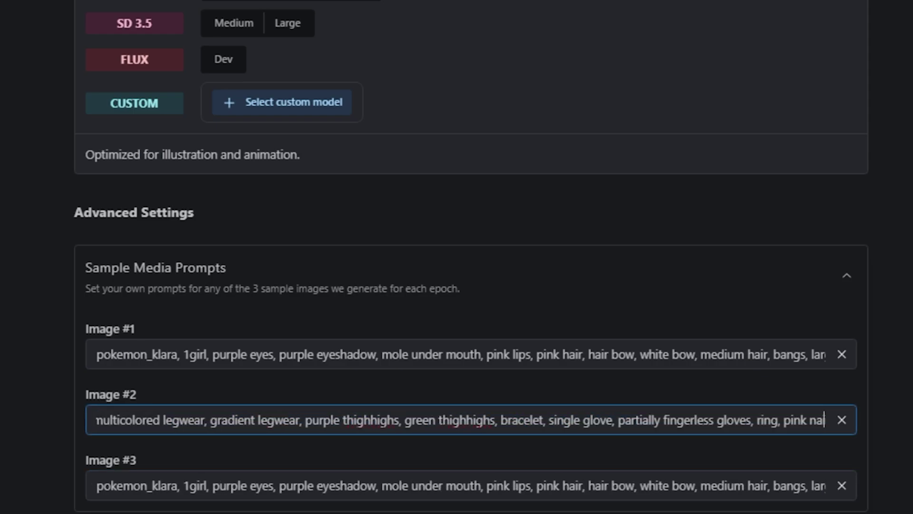
{"action": "key", "text": "BackSpace"}
{"action": "key", "text": "BackSpace"}
{"action": "key", "text": "BackSpace"}
{"action": "key", "text": "BackSpace"}
{"action": "key", "text": "BackSpace"}
{"action": "key", "text": "BackSpace"}
{"action": "key", "text": "BackSpace"}
{"action": "key", "text": "BackSpace"}
{"action": "key", "text": "BackSpace"}
{"action": "key", "text": "BackSpace"}
{"action": "key", "text": "BackSpace"}
{"action": "key", "text": "BackSpace"}
{"action": "key", "text": "BackSpace"}
{"action": "key", "text": "BackSpace"}
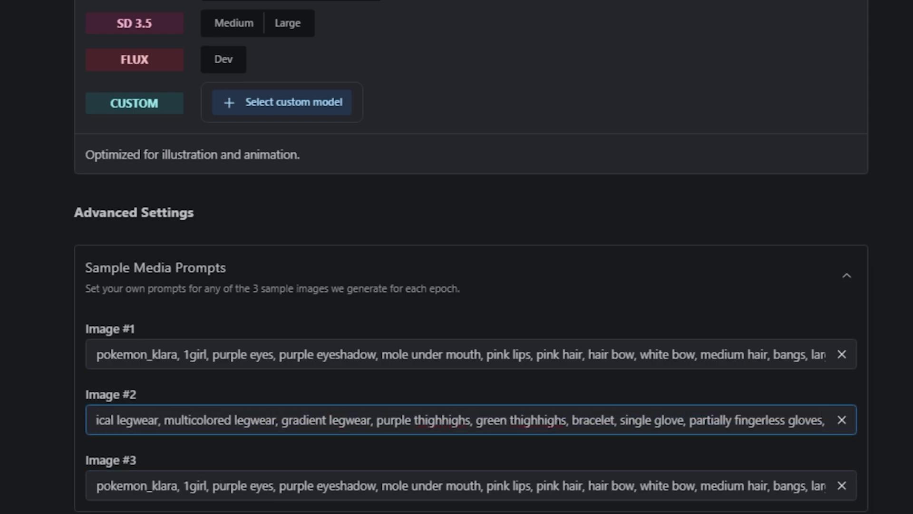
{"action": "key", "text": "ctrl+a"}
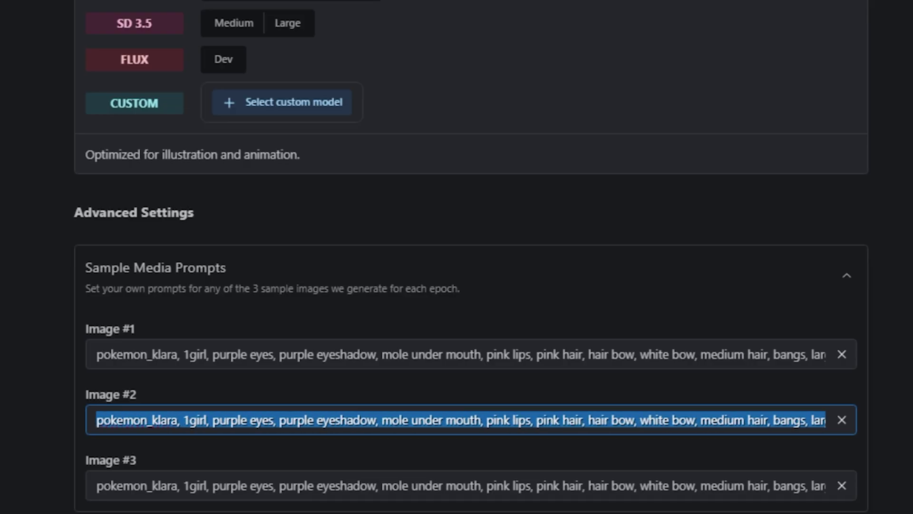
{"action": "left_click_drag", "start_coordinate": [535, 485], "coordinate": [826, 485]}
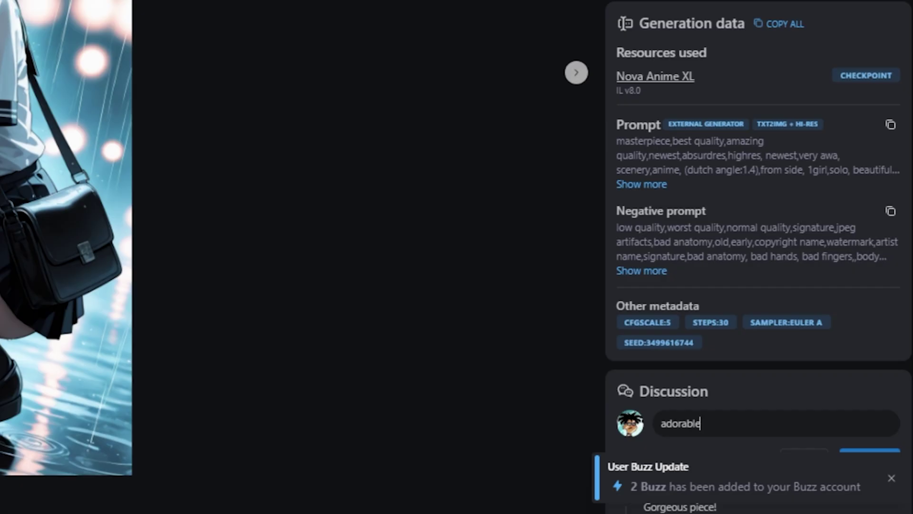
Step: Post the comment "adorable" in the discussion of the rainy schoolgirl image
{"action": "scroll", "coordinate": [457, 257], "scroll_direction": "down", "scroll_amount": 2}
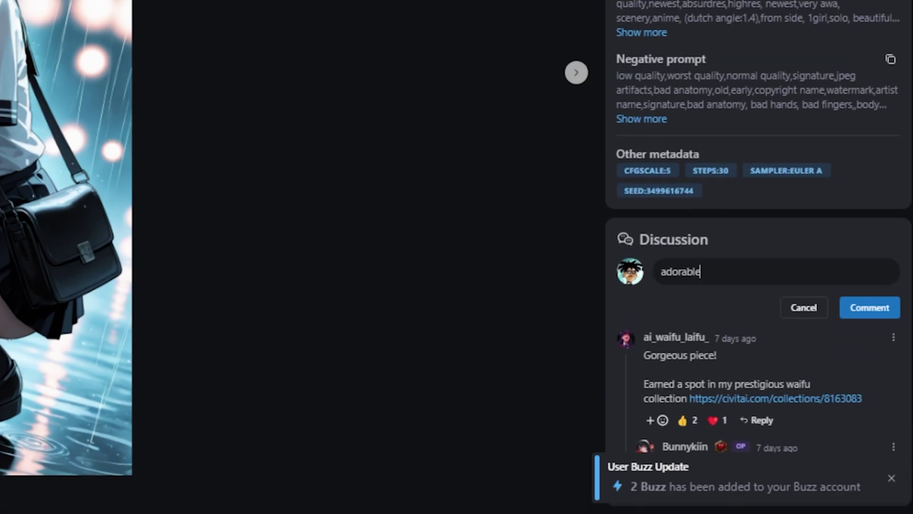
{"action": "key", "text": "Return"}
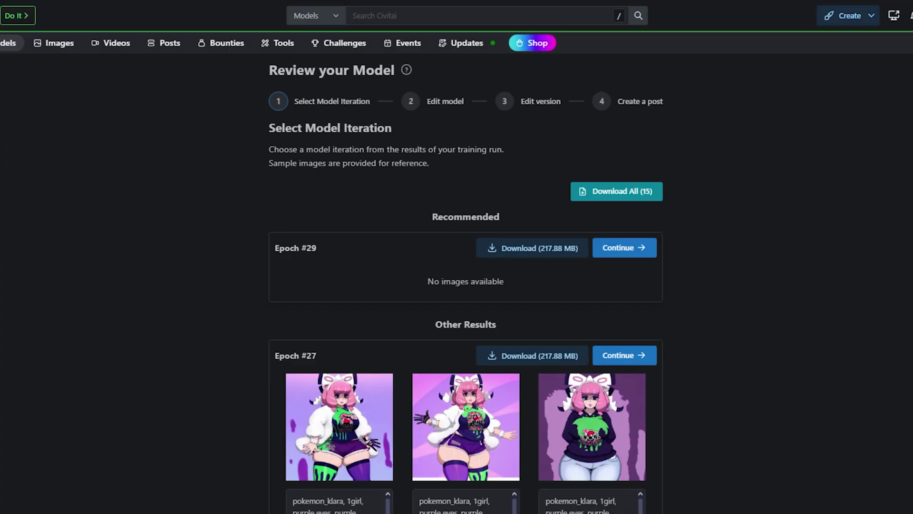
Step: Examine the sample images of the trained model's epochs down to Epoch #1 in the model review
{"action": "scroll", "coordinate": [466, 286], "scroll_direction": "down", "scroll_amount": 15}
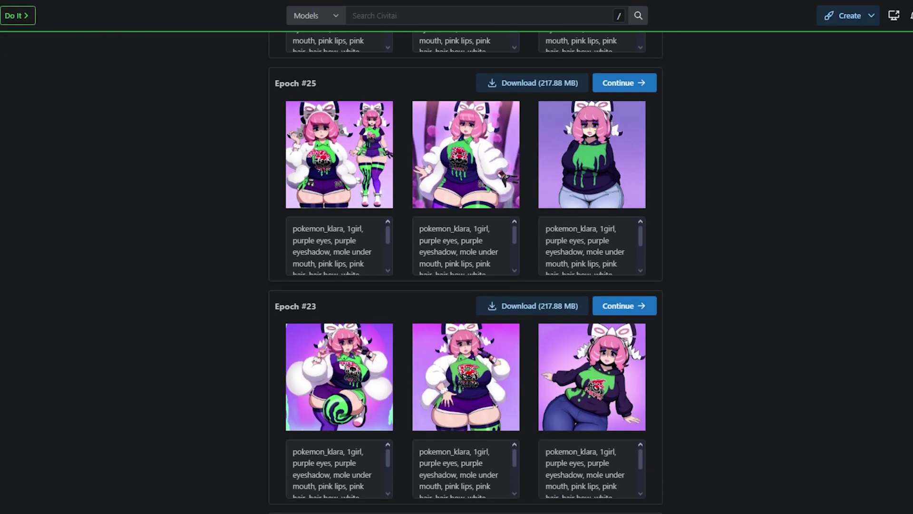
{"action": "scroll", "coordinate": [466, 285], "scroll_direction": "down", "scroll_amount": 20}
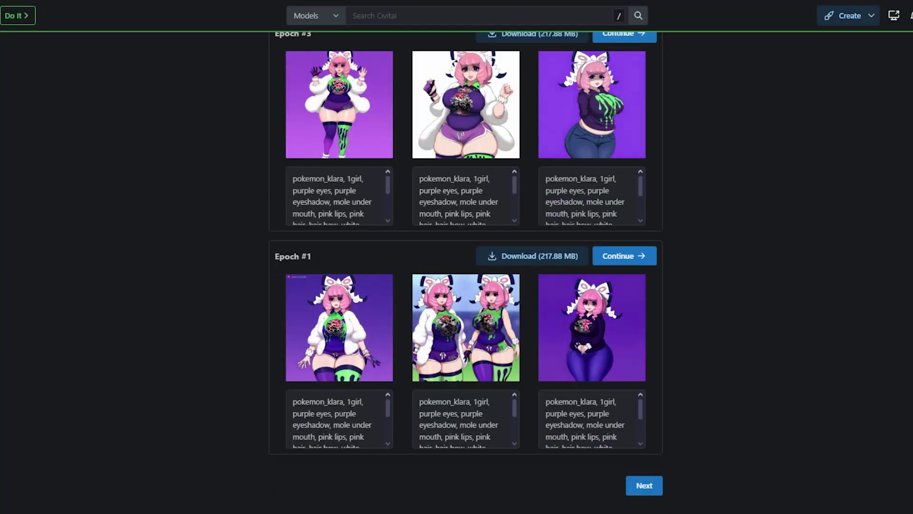
{"action": "scroll", "coordinate": [466, 286], "scroll_direction": "up", "scroll_amount": 20}
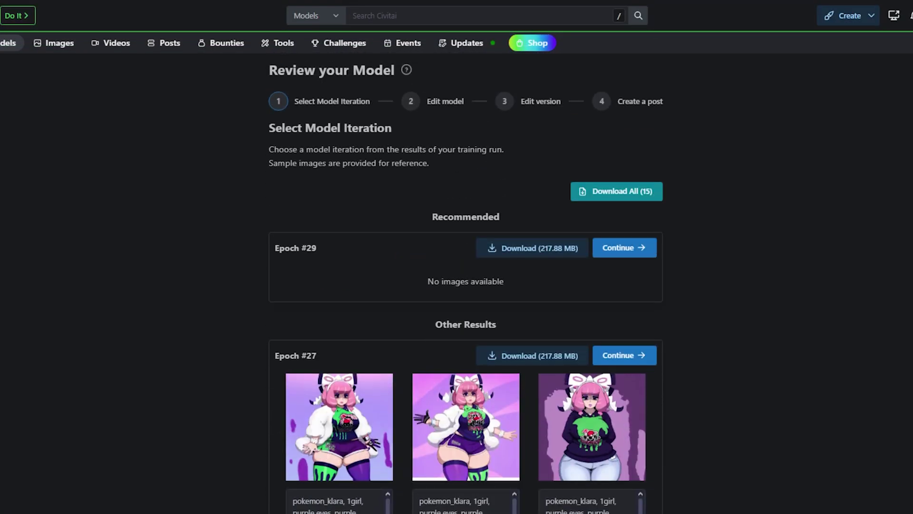
{"action": "scroll", "coordinate": [466, 286], "scroll_direction": "down", "scroll_amount": 20}
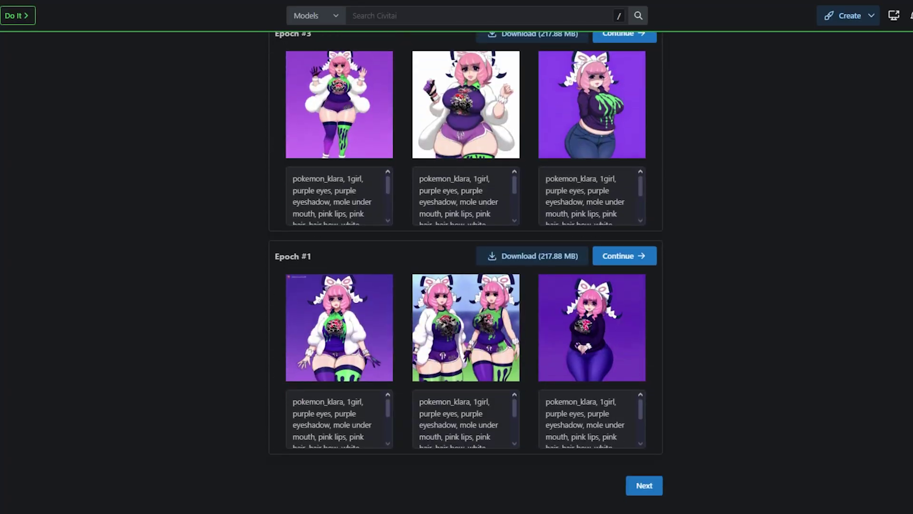
{"action": "scroll", "coordinate": [466, 286], "scroll_direction": "up", "scroll_amount": 1}
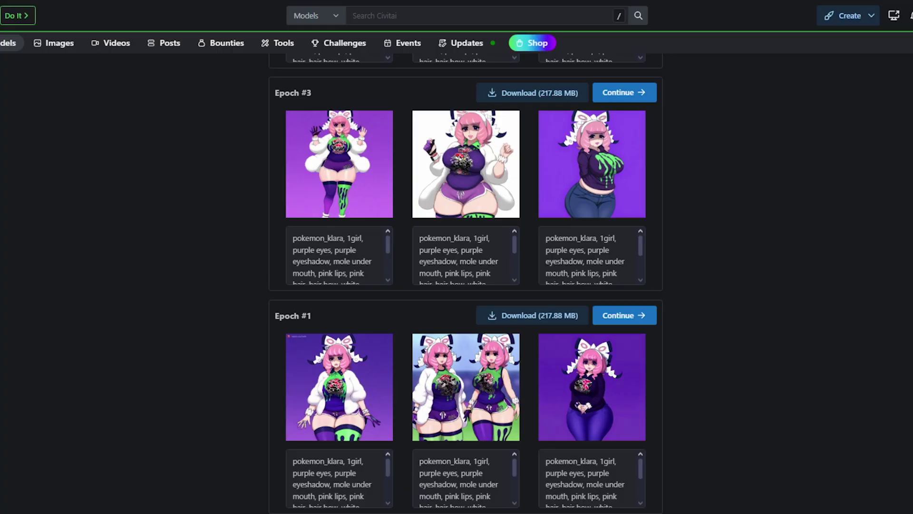
{"action": "scroll", "coordinate": [466, 285], "scroll_direction": "up", "scroll_amount": 1}
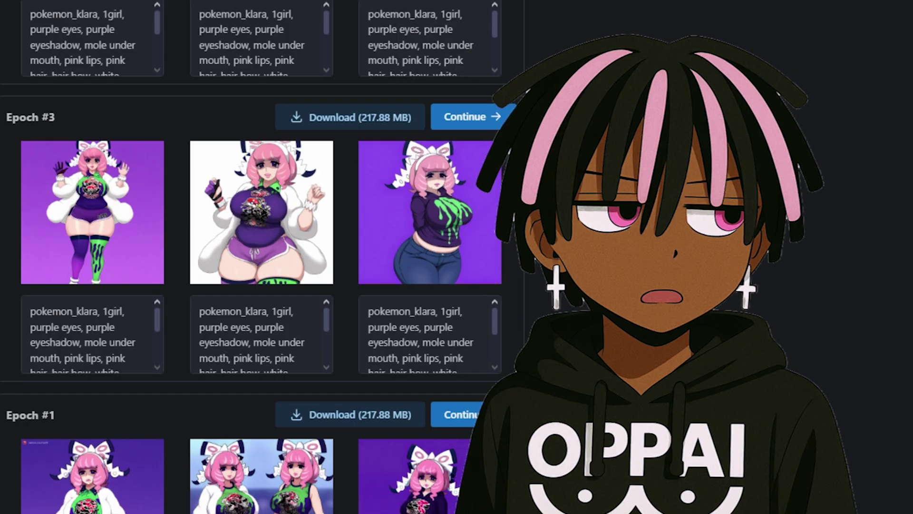
Step: Compare the three sample images of each training epoch, from Epoch #1 up past Epoch #9, in the model review
{"action": "scroll", "coordinate": [262, 256], "scroll_direction": "up", "scroll_amount": 1}
{"action": "scroll", "coordinate": [262, 257], "scroll_direction": "down", "scroll_amount": 1}
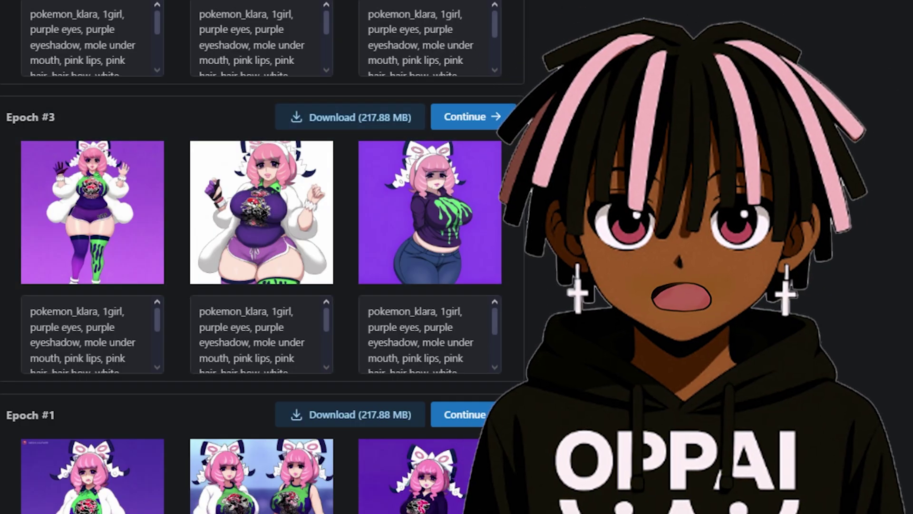
{"action": "scroll", "coordinate": [253, 257], "scroll_direction": "up", "scroll_amount": 5}
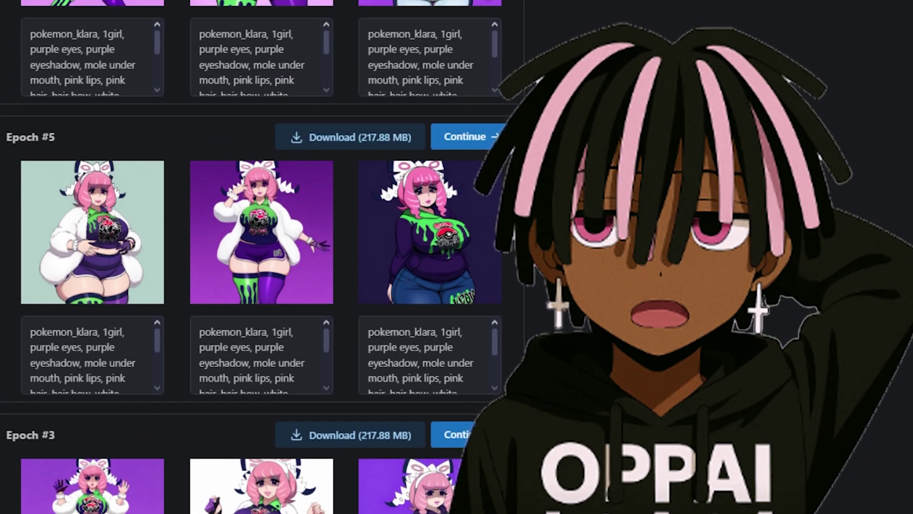
{"action": "scroll", "coordinate": [252, 257], "scroll_direction": "up", "scroll_amount": 1}
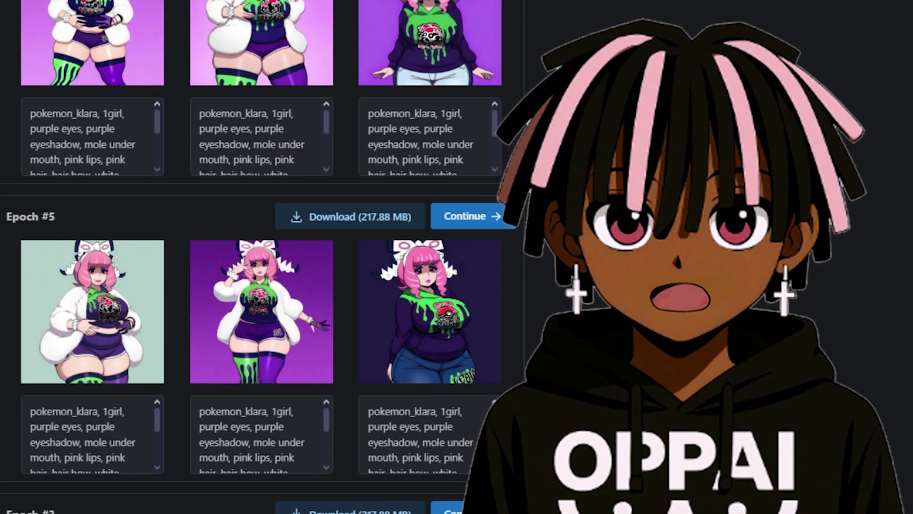
{"action": "scroll", "coordinate": [252, 257], "scroll_direction": "up", "scroll_amount": 3}
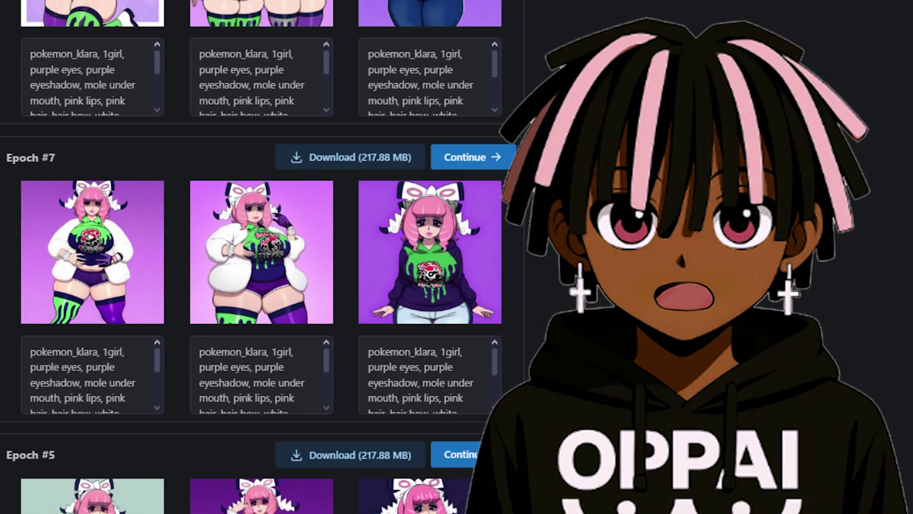
{"action": "scroll", "coordinate": [252, 257], "scroll_direction": "down", "scroll_amount": 6}
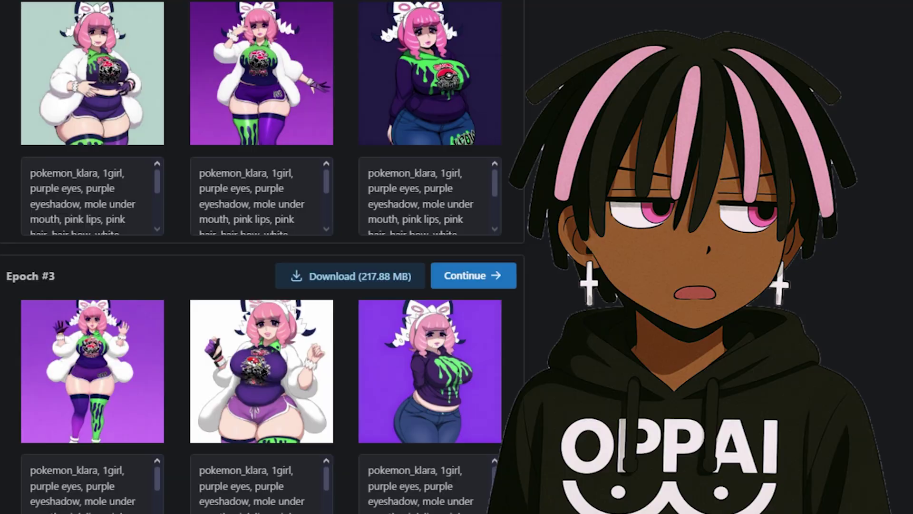
{"action": "scroll", "coordinate": [252, 257], "scroll_direction": "down", "scroll_amount": 3}
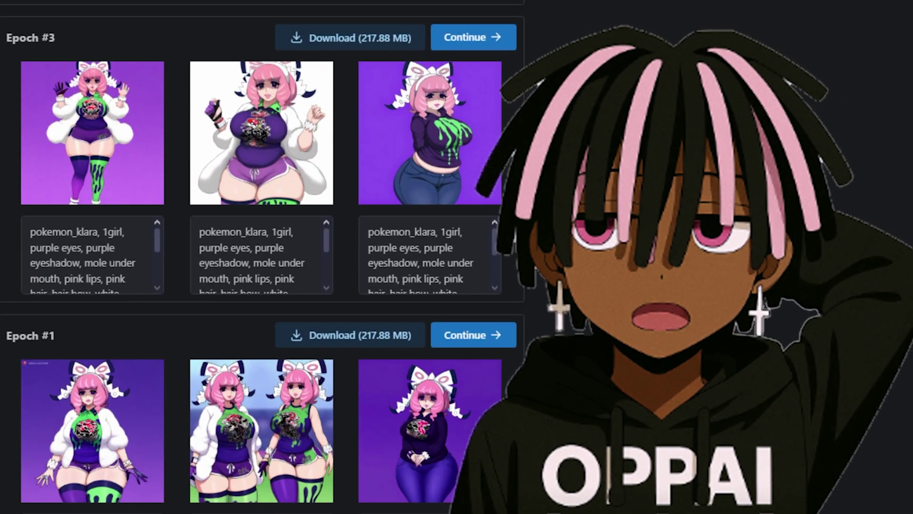
{"action": "scroll", "coordinate": [252, 257], "scroll_direction": "up", "scroll_amount": 1}
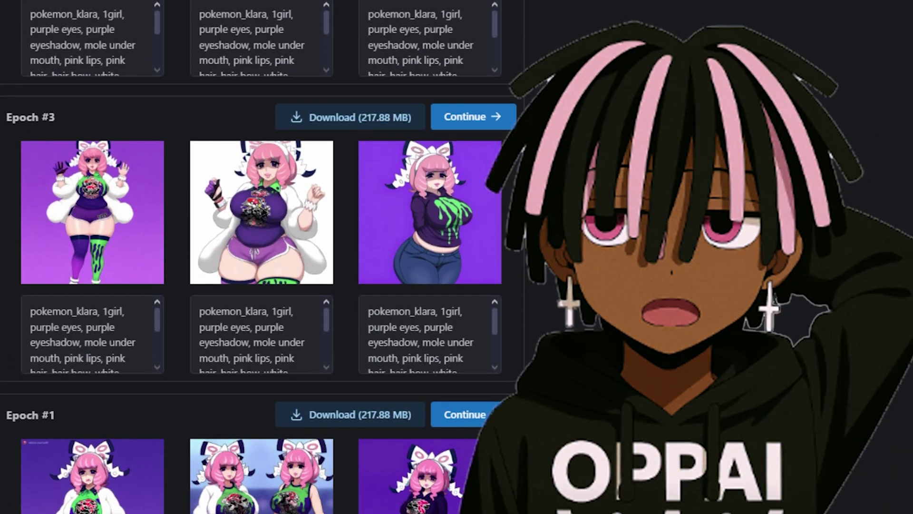
{"action": "scroll", "coordinate": [252, 257], "scroll_direction": "up", "scroll_amount": 3}
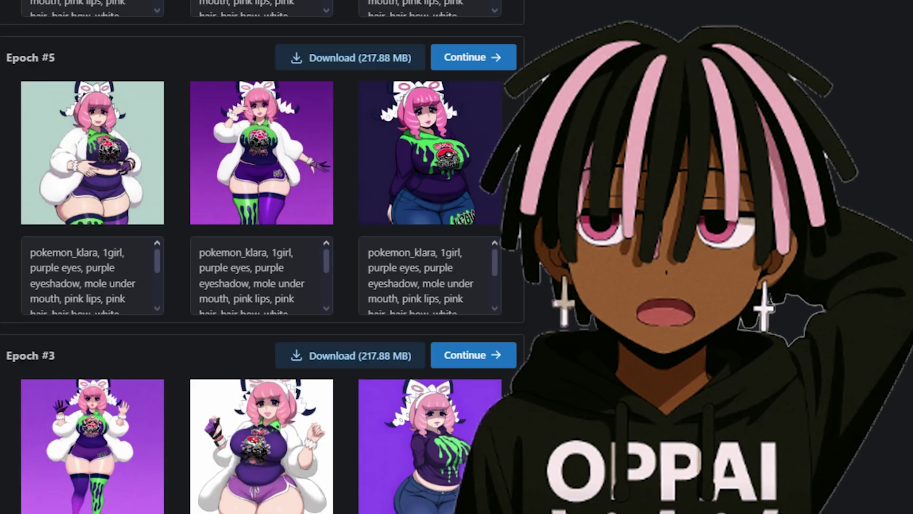
{"action": "scroll", "coordinate": [252, 256], "scroll_direction": "up", "scroll_amount": 3}
{"action": "scroll", "coordinate": [252, 257], "scroll_direction": "up", "scroll_amount": 5}
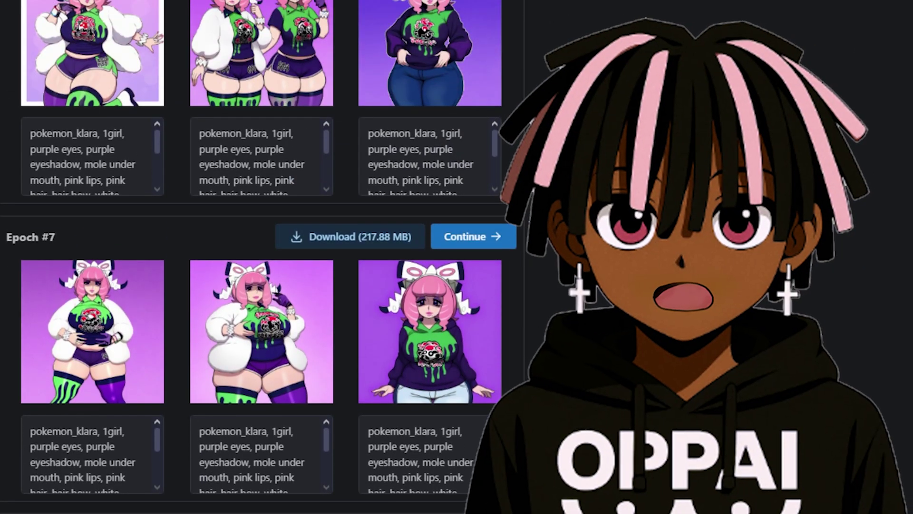
{"action": "scroll", "coordinate": [252, 257], "scroll_direction": "up", "scroll_amount": 3}
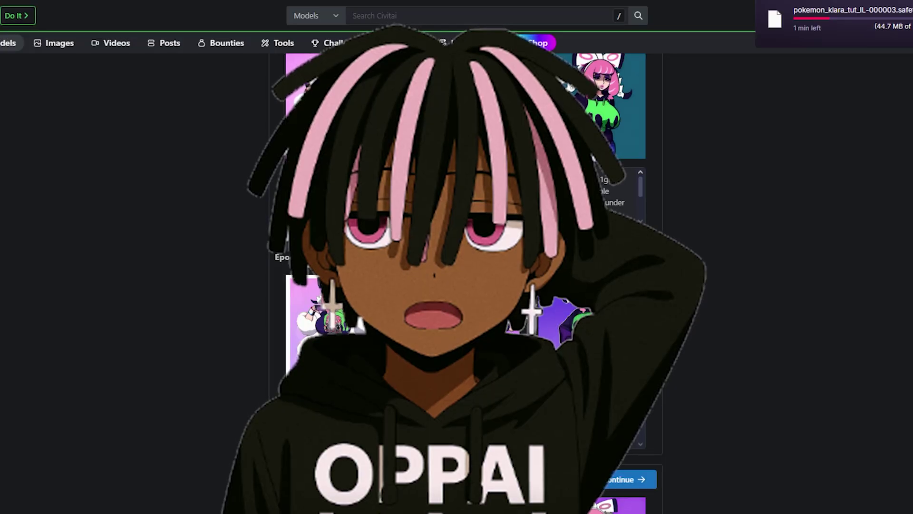
{"action": "scroll", "coordinate": [466, 257], "scroll_direction": "down", "scroll_amount": 6}
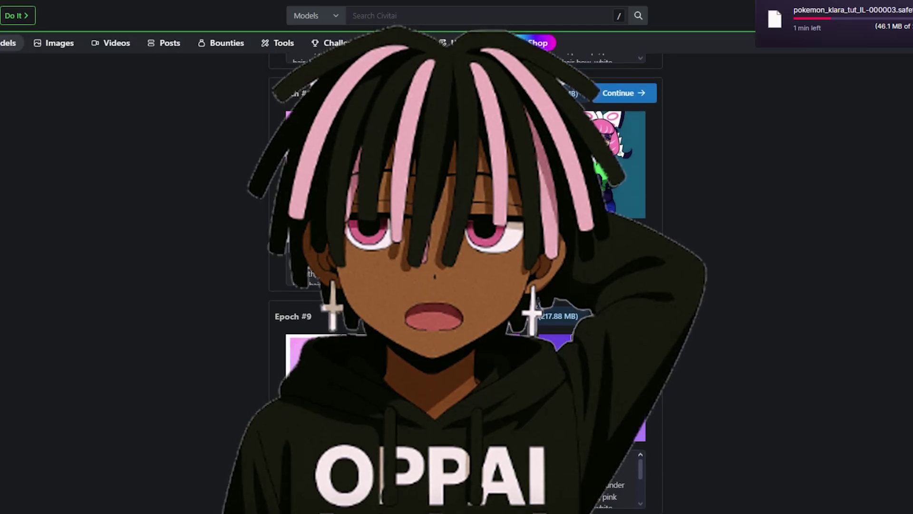
{"action": "scroll", "coordinate": [465, 257], "scroll_direction": "down", "scroll_amount": 2}
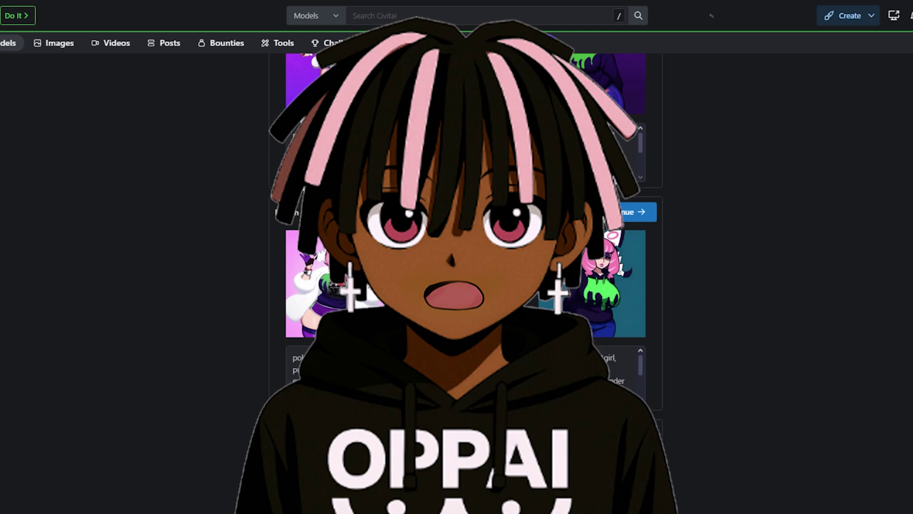
{"action": "scroll", "coordinate": [466, 238], "scroll_direction": "up", "scroll_amount": 3}
{"action": "scroll", "coordinate": [466, 238], "scroll_direction": "down", "scroll_amount": 5}
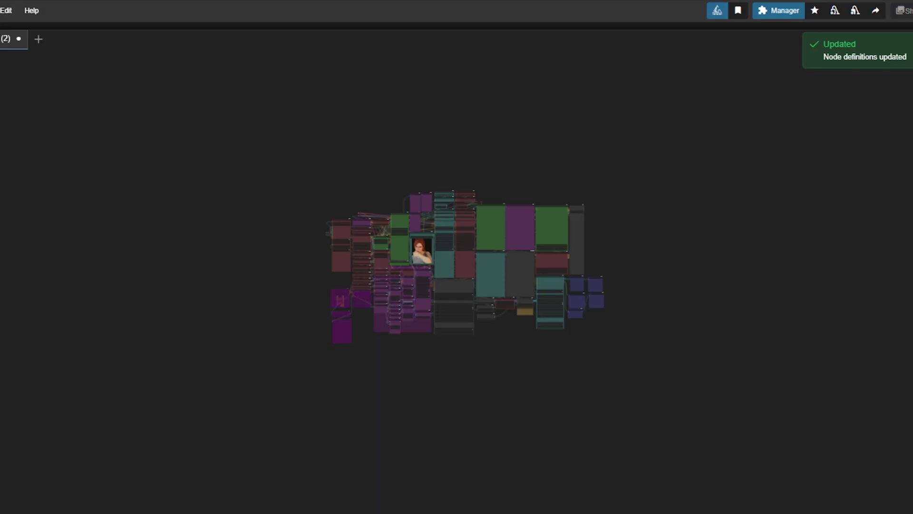
Step: Switch to the ComfyUI workflow and open the Positive Prompt text for editing
{"action": "scroll", "coordinate": [558, 212], "scroll_direction": "up", "scroll_amount": 15}
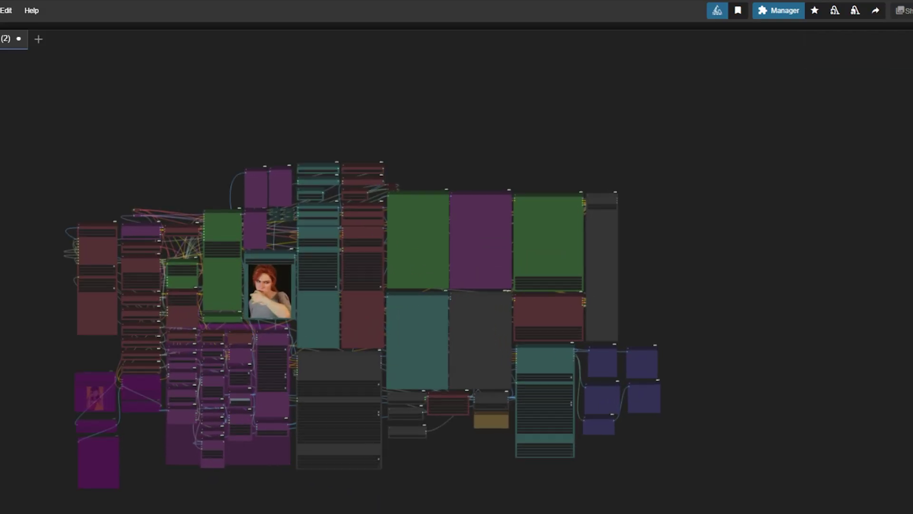
{"action": "scroll", "coordinate": [562, 209], "scroll_direction": "up", "scroll_amount": 4}
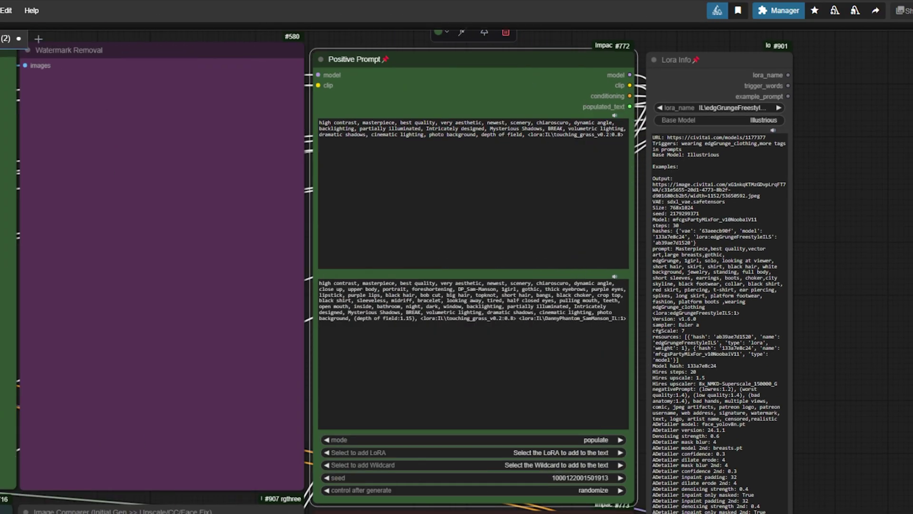
{"action": "left_click", "coordinate": [554, 135]}
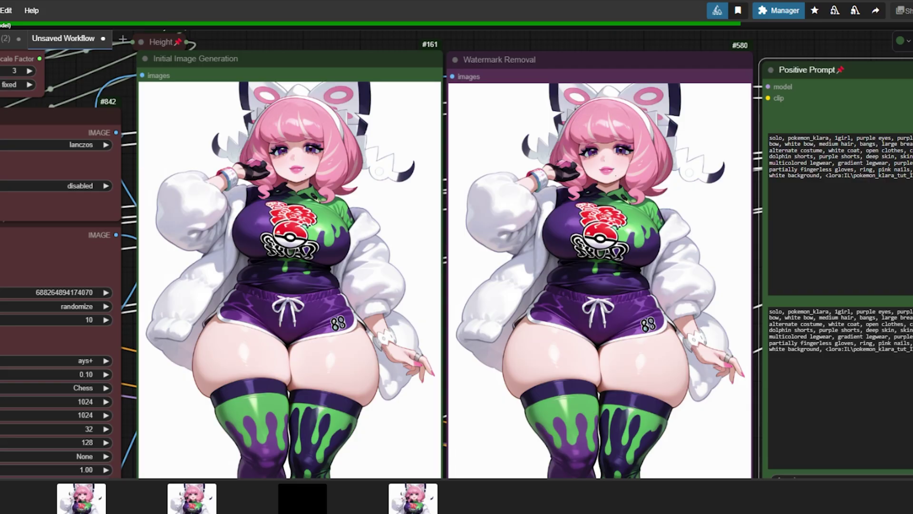
Step: Examine the generated Klara images in the Initial Image Generation and Watermark Removal nodes of the unsaved workflow
{"action": "scroll", "coordinate": [699, 108], "scroll_direction": "down", "scroll_amount": 3}
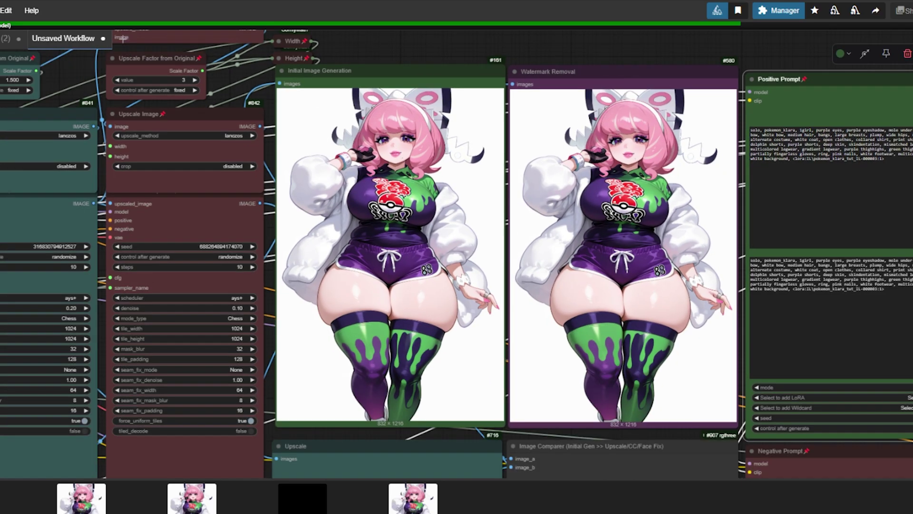
{"action": "left_click_drag", "start_coordinate": [619, 50], "coordinate": [596, 52]}
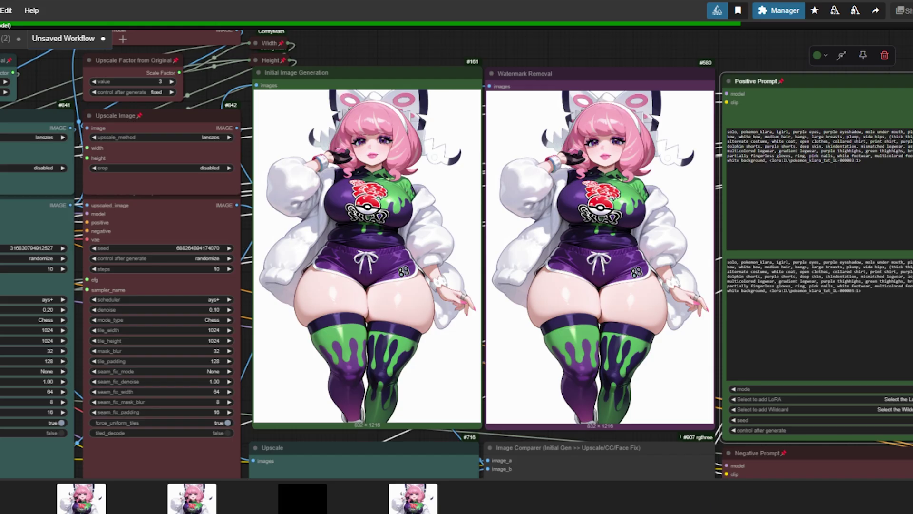
{"action": "scroll", "coordinate": [571, 314], "scroll_direction": "down", "scroll_amount": 3}
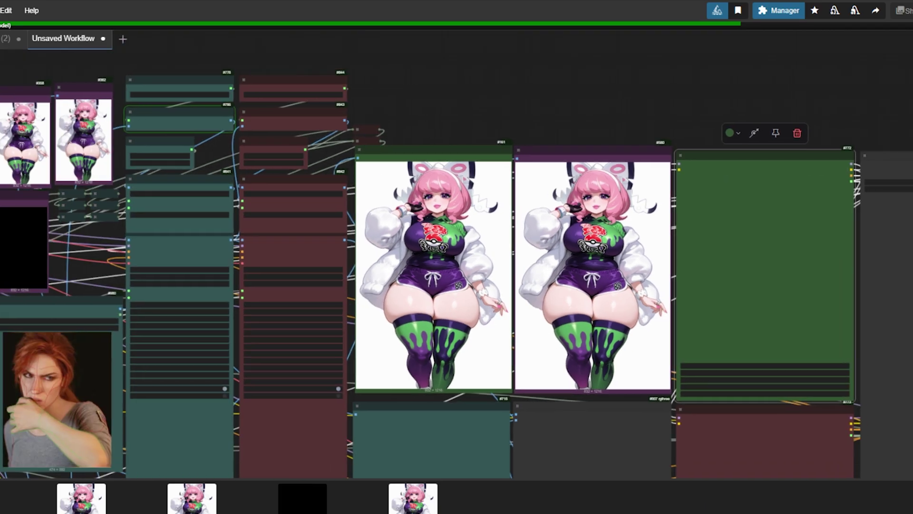
{"action": "left_click_drag", "start_coordinate": [793, 145], "coordinate": [605, 188]}
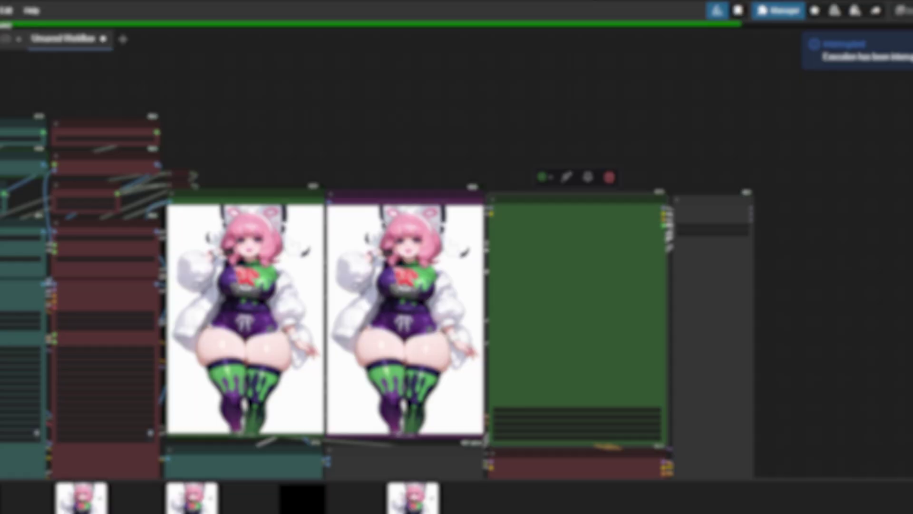
{"action": "scroll", "coordinate": [604, 200], "scroll_direction": "up", "scroll_amount": 8}
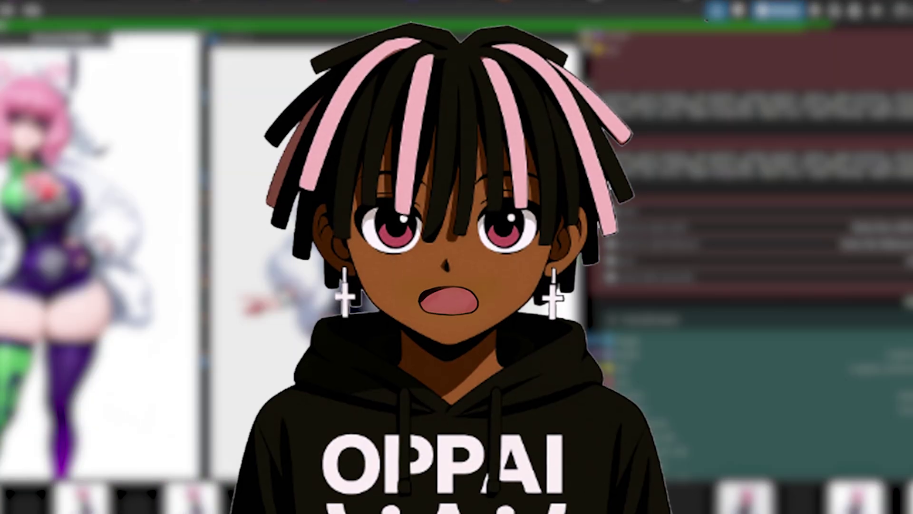
{"action": "scroll", "coordinate": [575, 312], "scroll_direction": "up", "scroll_amount": 7}
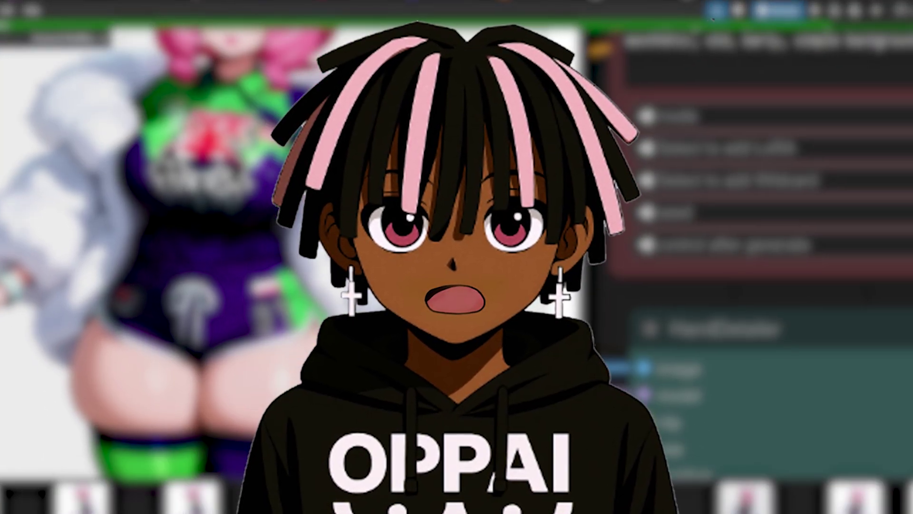
{"action": "left_click_drag", "start_coordinate": [575, 312], "coordinate": [632, 453]}
{"action": "left_click_drag", "start_coordinate": [537, 196], "coordinate": [590, 278]}
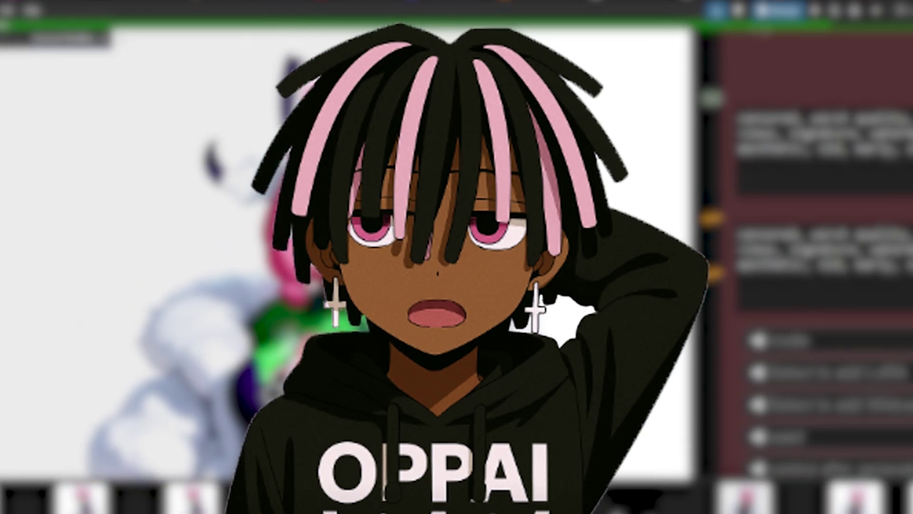
{"action": "scroll", "coordinate": [591, 279], "scroll_direction": "down", "scroll_amount": 1}
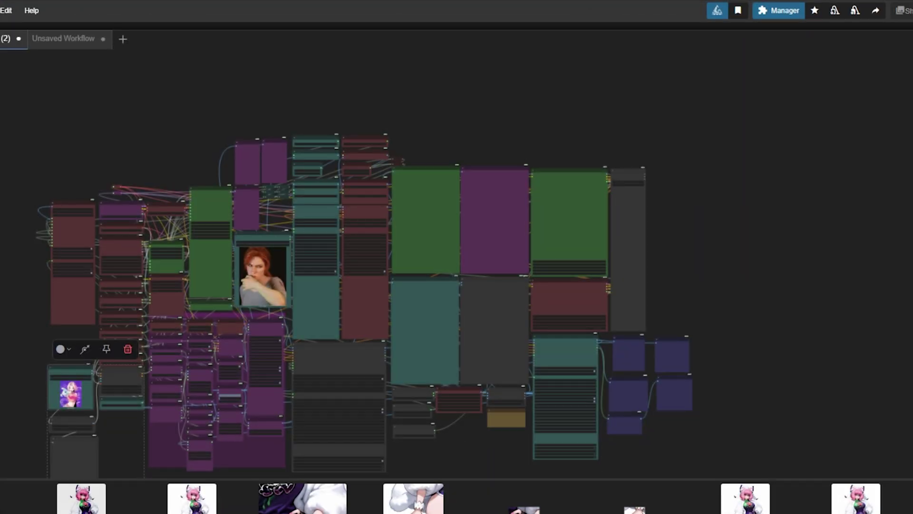
Step: Switch to Notepad++ and copy the first line of character tags from tags.txt, starting with "pokemon_klara"
{"action": "key", "text": "alt+Tab"}
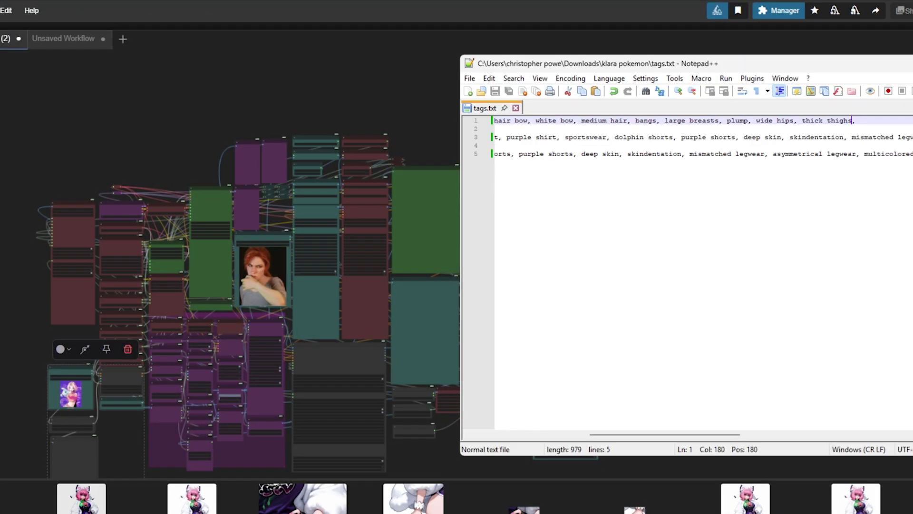
{"action": "key", "text": "shift+Home"}
{"action": "key", "text": "ctrl+c"}
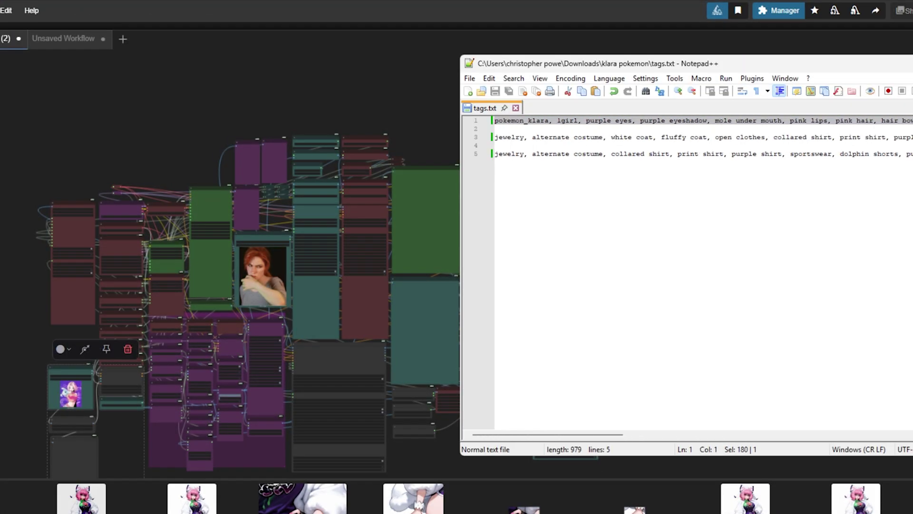
Step: Insert the copied character tags after "dynamic angle" in ComfyUI's Positive Prompt, trimming them so that they end with "wide hips"
{"action": "key", "text": "alt+Tab"}
{"action": "scroll", "coordinate": [52, 351], "scroll_direction": "up", "scroll_amount": 9}
{"action": "left_click_drag", "start_coordinate": [799, 52], "coordinate": [116, 478]}
{"action": "scroll", "coordinate": [904, 135], "scroll_direction": "up", "scroll_amount": 9}
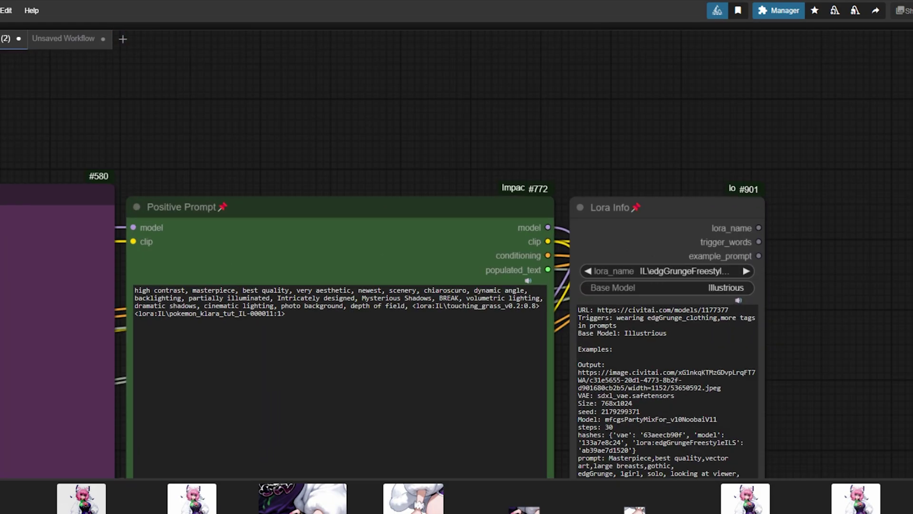
{"action": "scroll", "coordinate": [348, 256], "scroll_direction": "up", "scroll_amount": 1}
{"action": "left_click", "coordinate": [554, 293]}
{"action": "key", "text": "ctrl+v"}
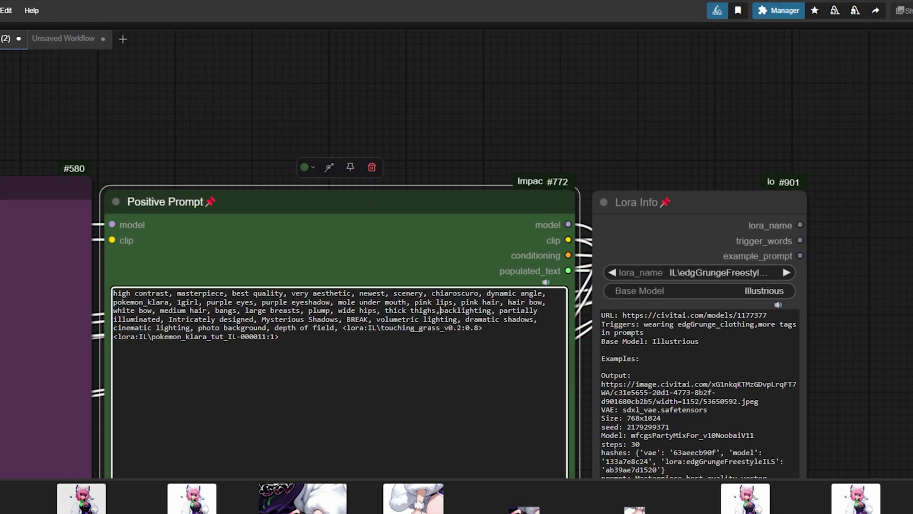
{"action": "key", "text": "BackSpace"}
{"action": "key", "text": "BackSpace"}
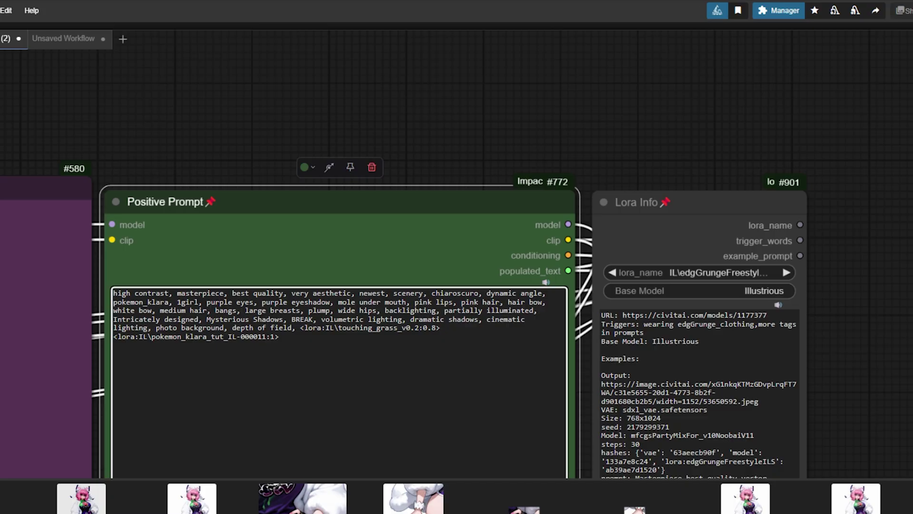
Step: Add the outfit tags from the third line of tags.txt, "jewelry" through "pink nails", after "wide hips" in the Positive Prompt
{"action": "key", "text": "alt+Tab"}
{"action": "key", "text": "Down"}
{"action": "key", "text": "Down"}
{"action": "key", "text": "Down"}
{"action": "key", "text": "alt+Tab"}
{"action": "type", "text": "jewelry, alternate costume, white coat, fluffy coat, open clothes, collared shirt, print shirt, purple shirt, sportswear, dolphin shorts, purple shorts, deep skin, skindentation, mismatched legwear, asymmetrical legwear, multicolored legwear, gradient legwear, purple thighhighs, green thighhighs, bracelet, single glove, partially fingerless gloves, ring, pink nails,"}
{"action": "type", "text": "whi"}
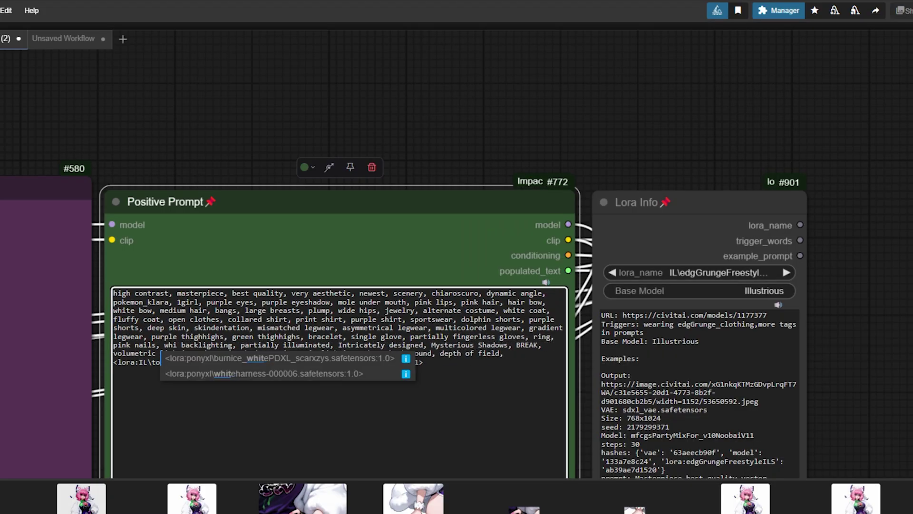
{"action": "key", "text": "BackSpace"}
{"action": "key", "text": "BackSpace"}
{"action": "key", "text": "BackSpace"}
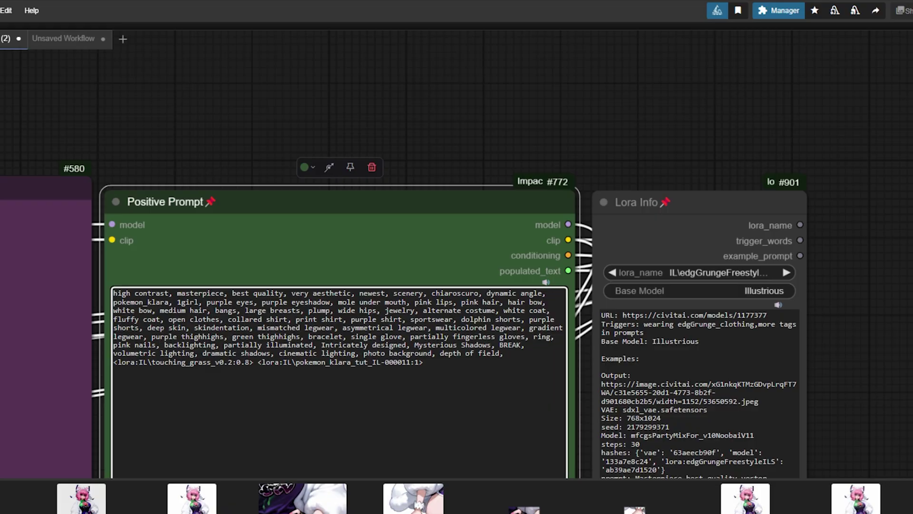
Step: Delete the tags from "dolphin shorts" through "green thighhighs" in the Positive Prompt and queue the image generation
{"action": "left_click_drag", "start_coordinate": [304, 337], "coordinate": [291, 327]}
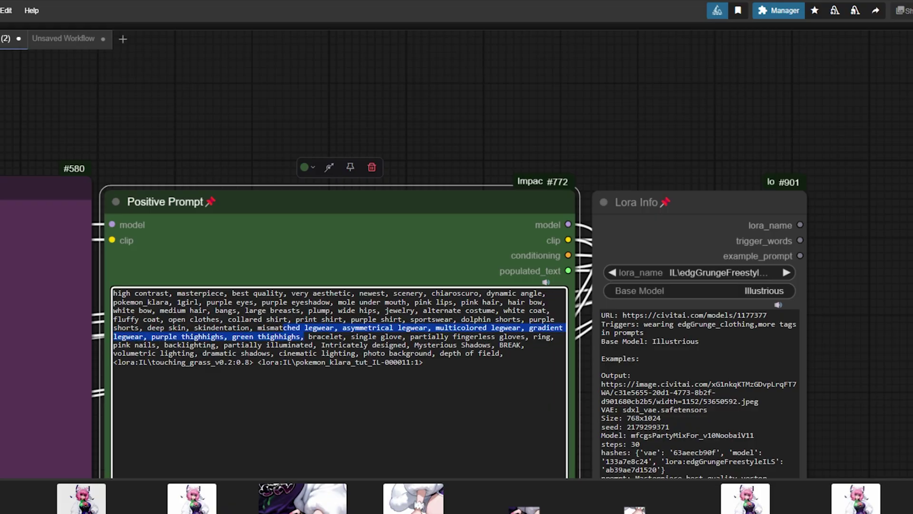
{"action": "left_click_drag", "start_coordinate": [219, 328], "coordinate": [461, 319]}
{"action": "key", "text": "BackSpace"}
{"action": "key", "text": "ctrl+Return"}
{"action": "scroll", "coordinate": [599, 174], "scroll_direction": "down", "scroll_amount": 12}
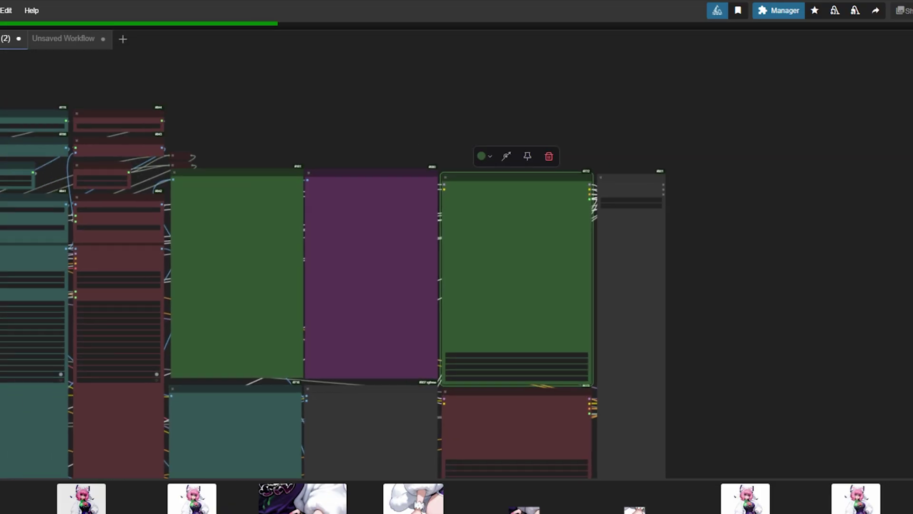
Step: Insert the tag "from below" between "upper body" and "foreshortening" in the Positive Prompt
{"action": "left_click_drag", "start_coordinate": [599, 174], "coordinate": [864, 145]}
{"action": "left_click_drag", "start_coordinate": [676, 260], "coordinate": [783, 233]}
{"action": "scroll", "coordinate": [784, 233], "scroll_direction": "down", "scroll_amount": 3}
{"action": "left_click_drag", "start_coordinate": [695, 343], "coordinate": [699, 158]}
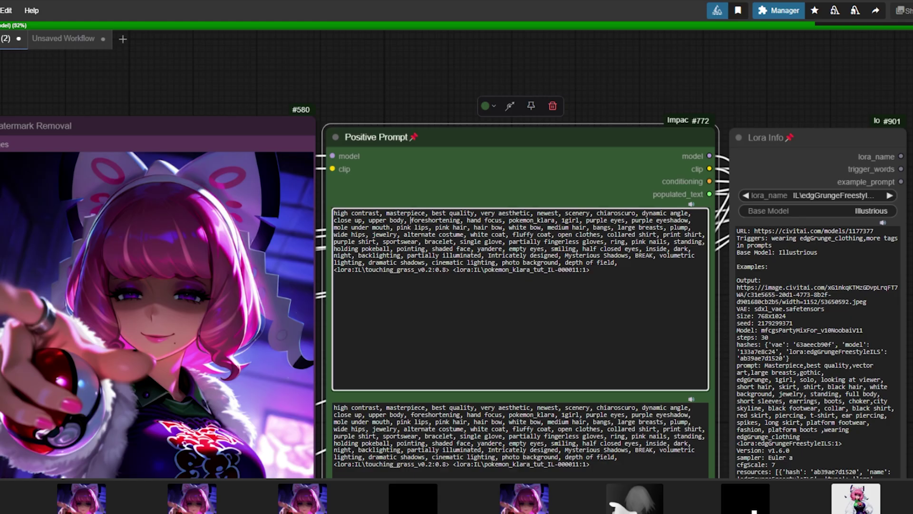
{"action": "type", "text": "from belo"}
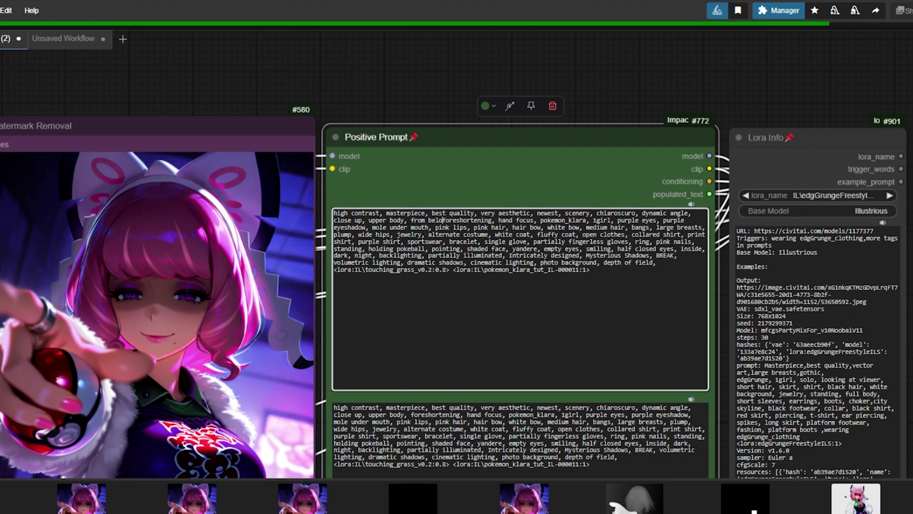